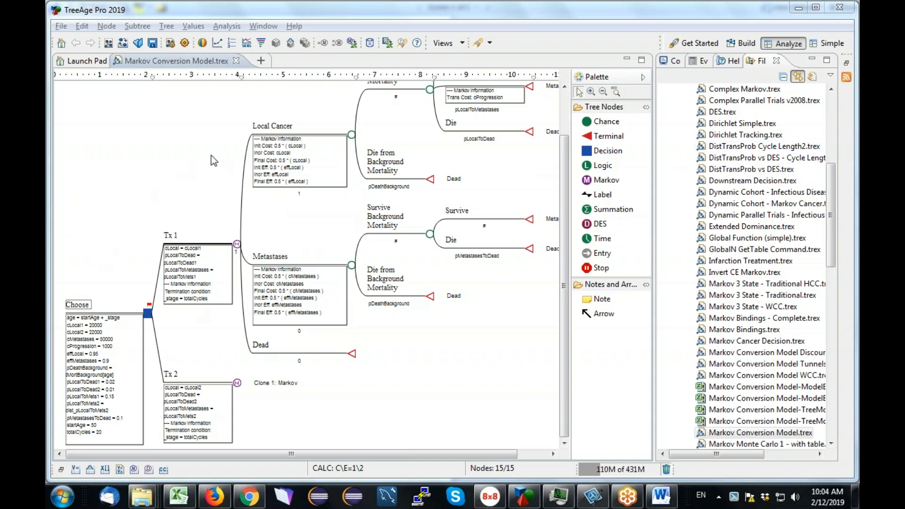
Browse the example model files and scroll around the Markov Conversion Model tree to examine its structure.
{"action": "left_click_drag", "start_coordinate": [830, 221], "coordinate": [831, 152]}
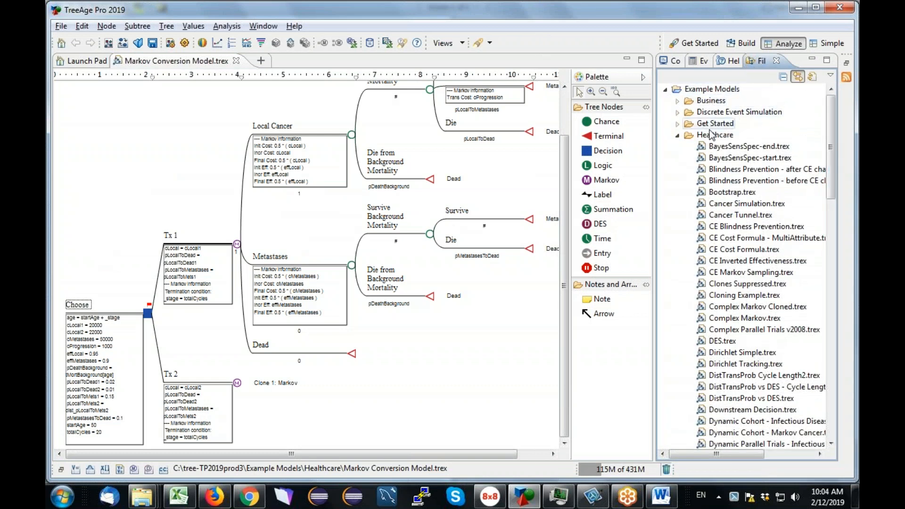
{"action": "left_click_drag", "start_coordinate": [831, 139], "coordinate": [837, 285]}
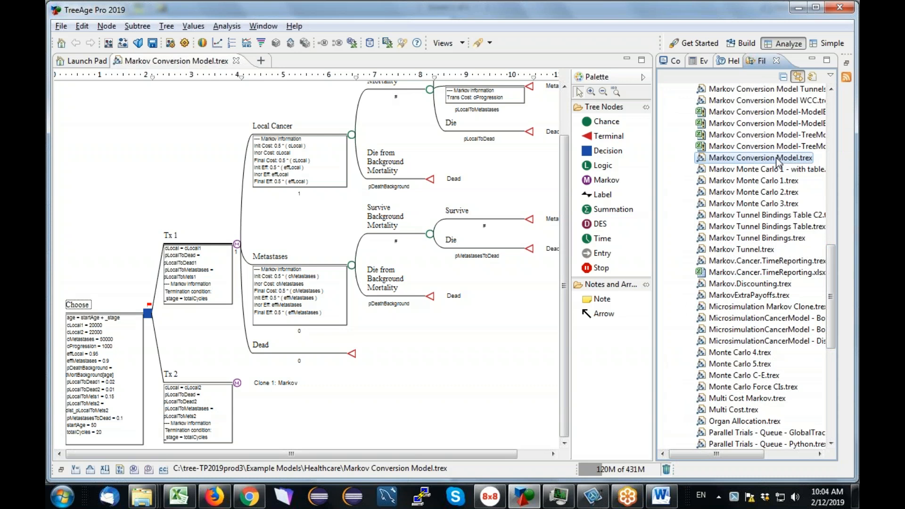
{"action": "left_click", "coordinate": [798, 11]}
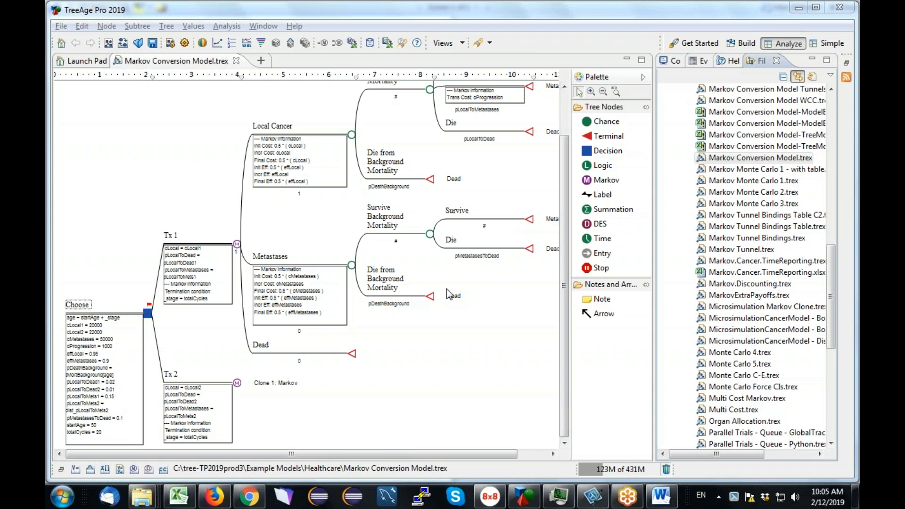
{"action": "left_click", "coordinate": [561, 251]}
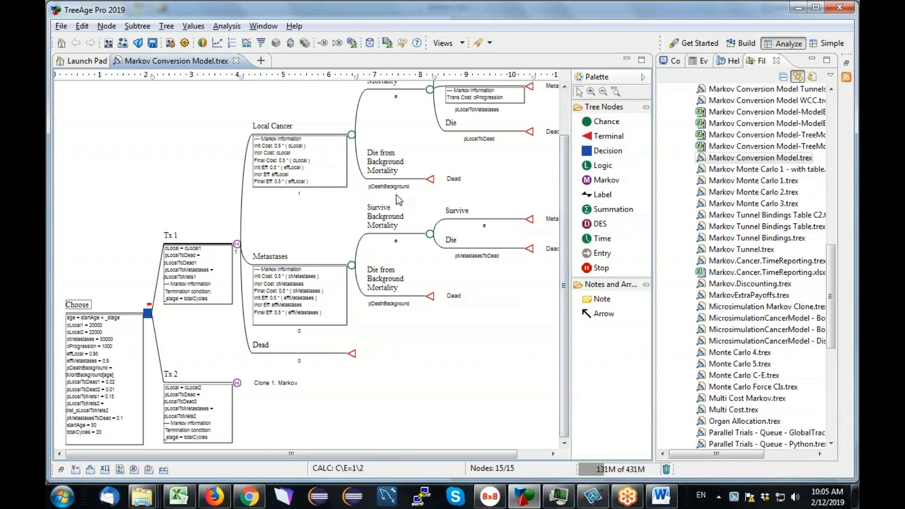
{"action": "left_click_drag", "start_coordinate": [565, 208], "coordinate": [567, 166]}
{"action": "left_click_drag", "start_coordinate": [381, 454], "coordinate": [414, 454]}
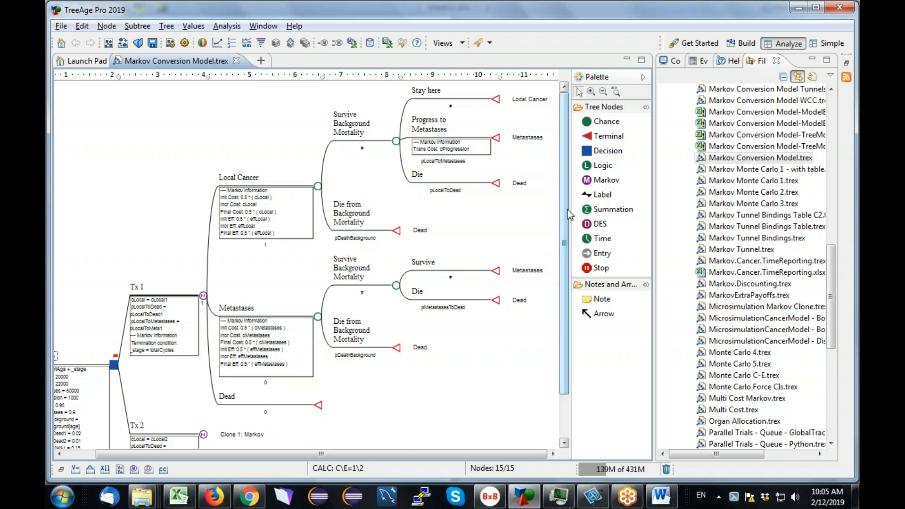
{"action": "left_click_drag", "start_coordinate": [566, 209], "coordinate": [565, 312]}
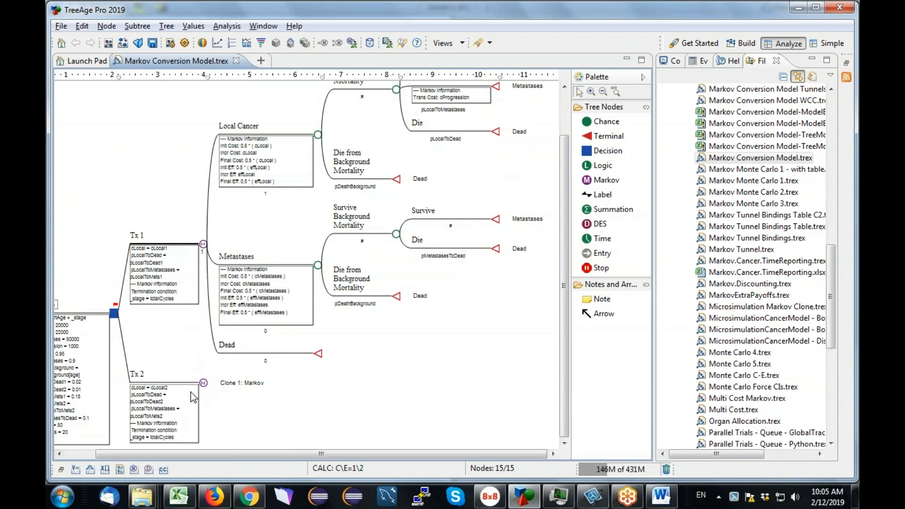
{"action": "left_click_drag", "start_coordinate": [211, 455], "coordinate": [179, 459]}
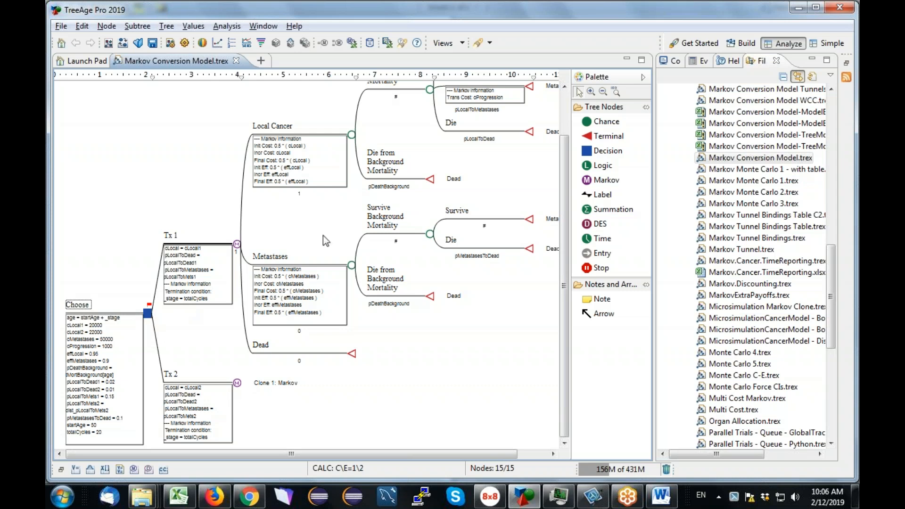
Start exporting the model scenarios to an Excel workbook.
{"action": "left_click", "coordinate": [61, 27]}
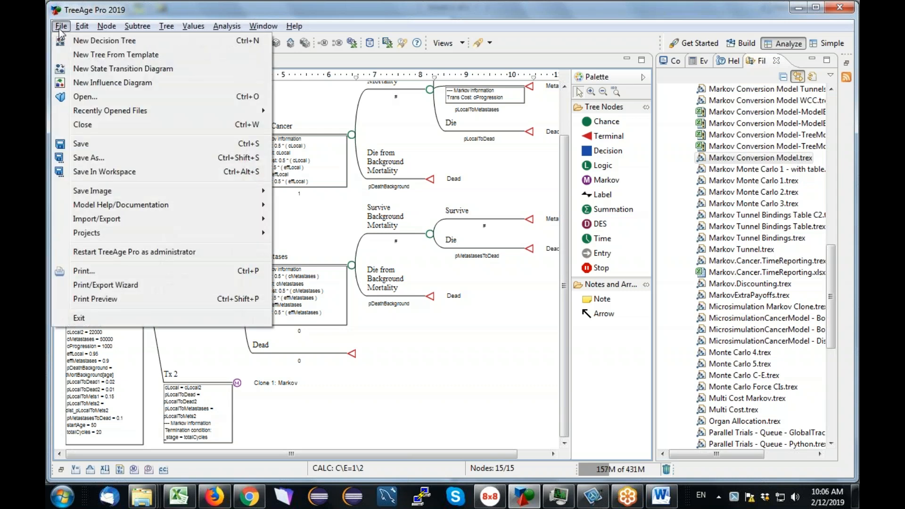
{"action": "mouse_move", "coordinate": [118, 221]}
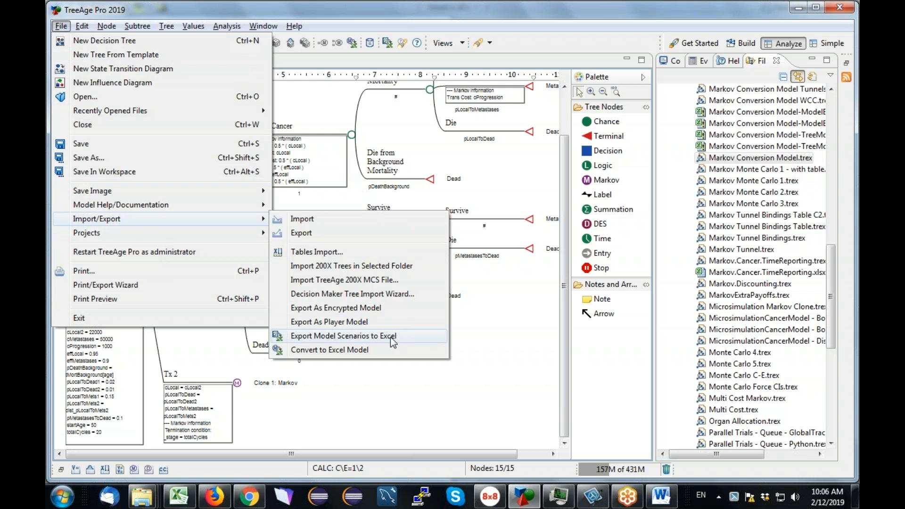
{"action": "left_click", "coordinate": [369, 337]}
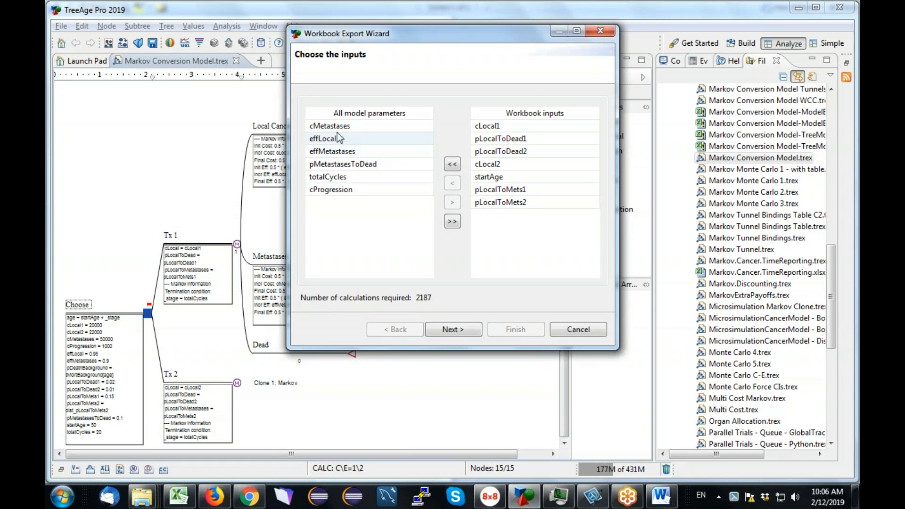
Try rearranging the parameters and moving cMetastases into the workbook inputs, then return it to the model parameters.
{"action": "left_click_drag", "start_coordinate": [334, 128], "coordinate": [357, 207]}
{"action": "mouse_move", "coordinate": [490, 125]}
{"action": "left_mouse_down"}
{"action": "mouse_move", "coordinate": [493, 145]}
{"action": "mouse_move", "coordinate": [499, 124]}
{"action": "left_mouse_up"}
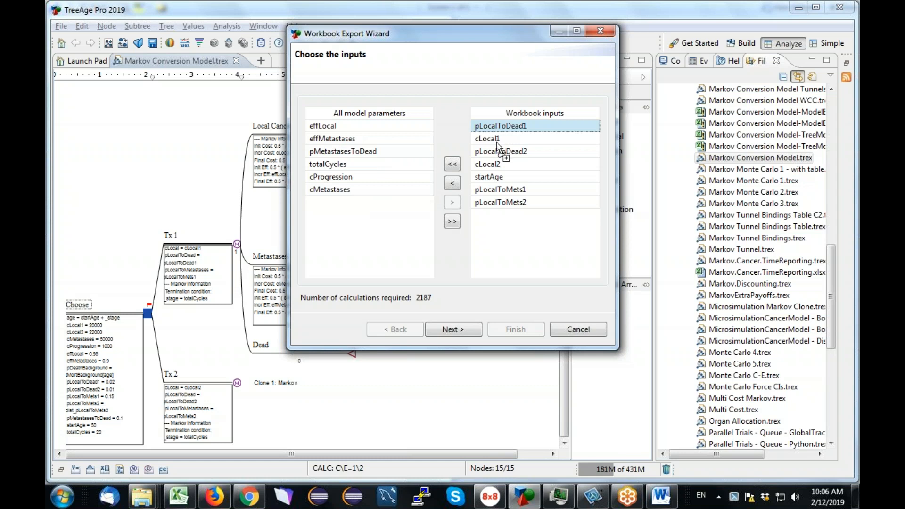
{"action": "left_click_drag", "start_coordinate": [490, 140], "coordinate": [492, 124]}
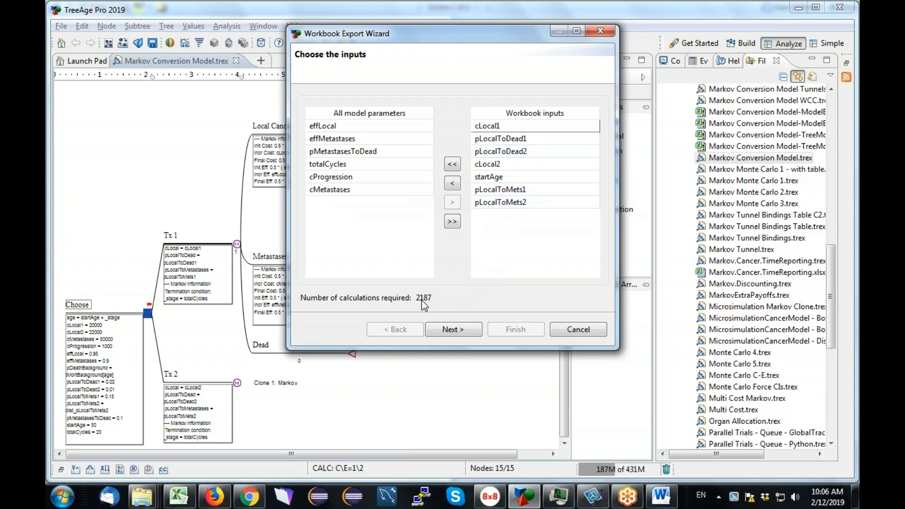
{"action": "left_click_drag", "start_coordinate": [345, 191], "coordinate": [545, 242]}
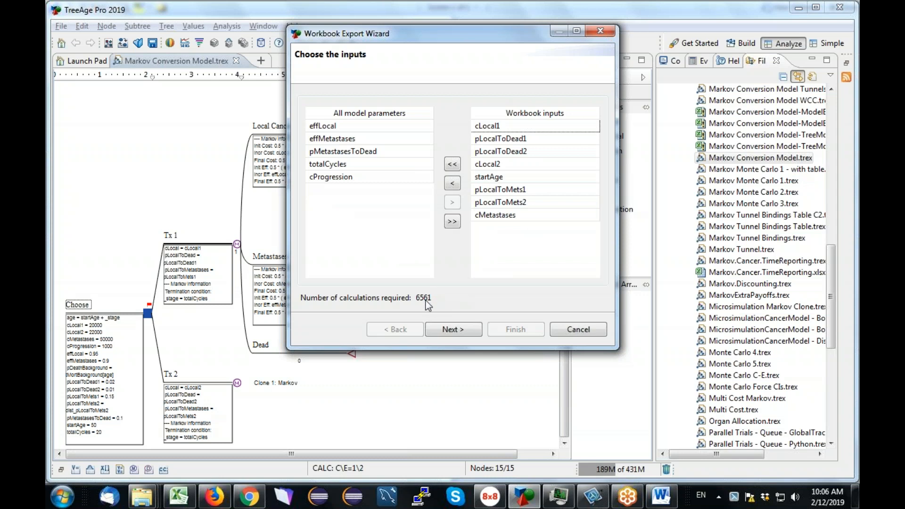
{"action": "left_click_drag", "start_coordinate": [498, 216], "coordinate": [368, 223]}
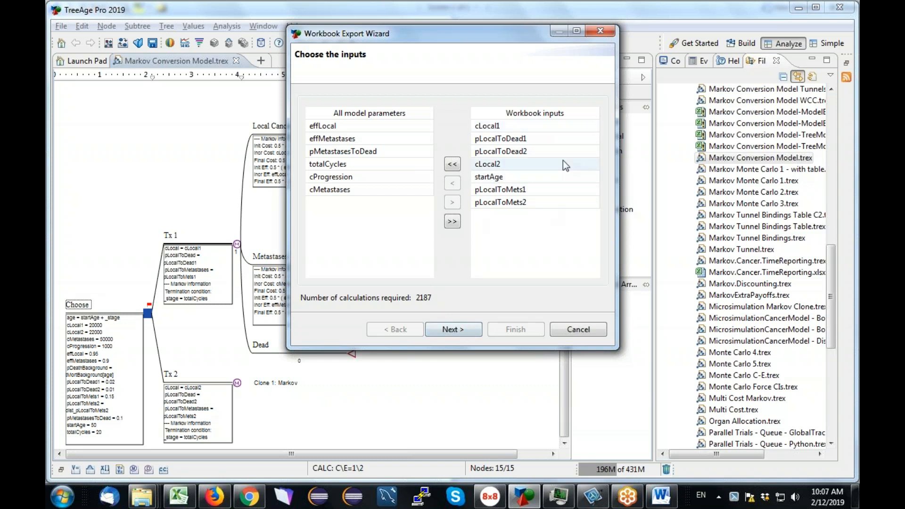
Accept the chosen workbook inputs and their low, best and high values to reach the analysis type page.
{"action": "left_click", "coordinate": [454, 329]}
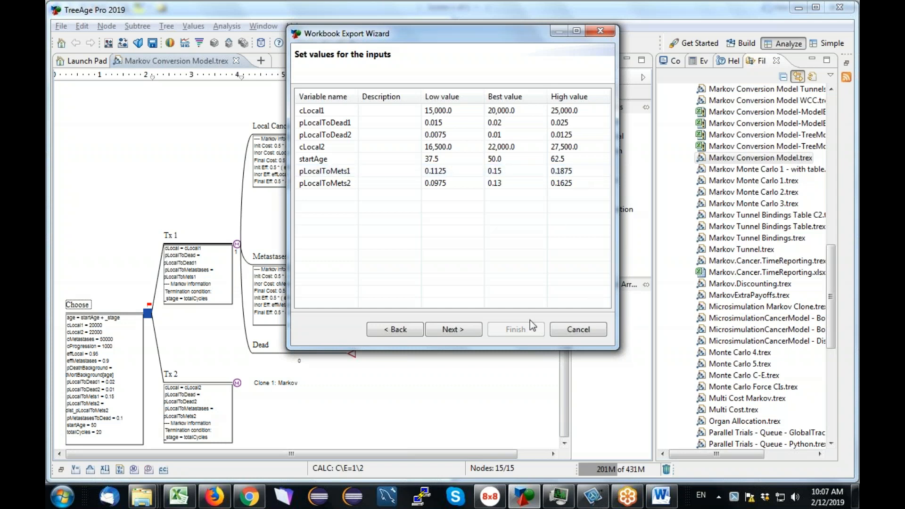
{"action": "left_click", "coordinate": [457, 330]}
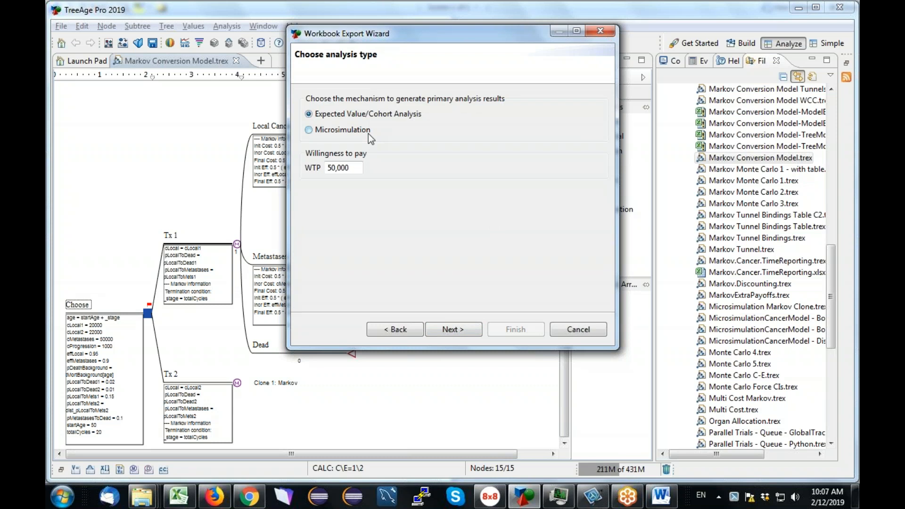
Try Microsimulation with 10000 trials, then switch back to Expected Value/Cohort Analysis.
{"action": "left_click", "coordinate": [349, 132]}
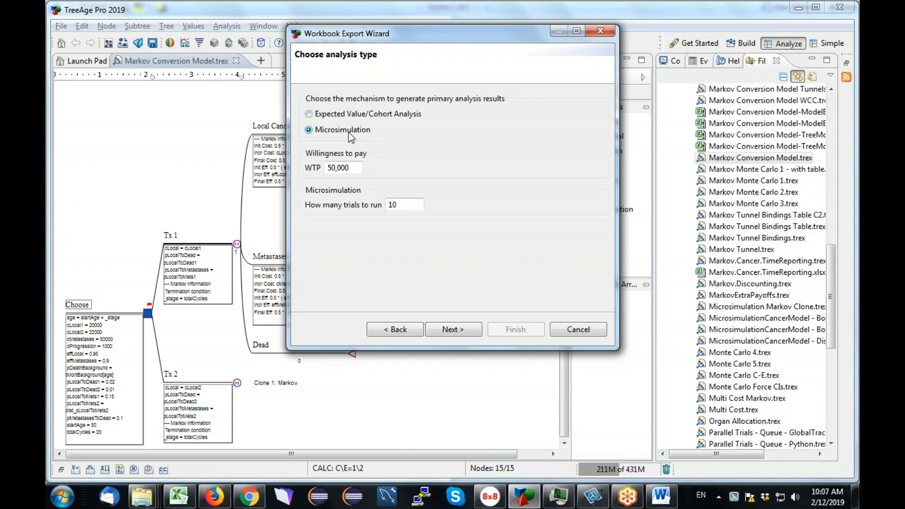
{"action": "double_click", "coordinate": [402, 205]}
{"action": "type", "text": "10000"}
{"action": "left_click", "coordinate": [308, 114]}
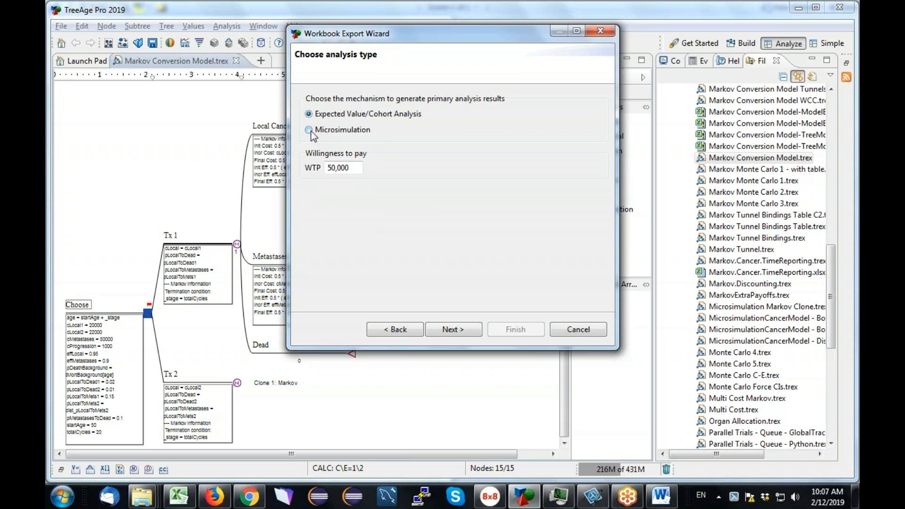
{"action": "left_click", "coordinate": [309, 130]}
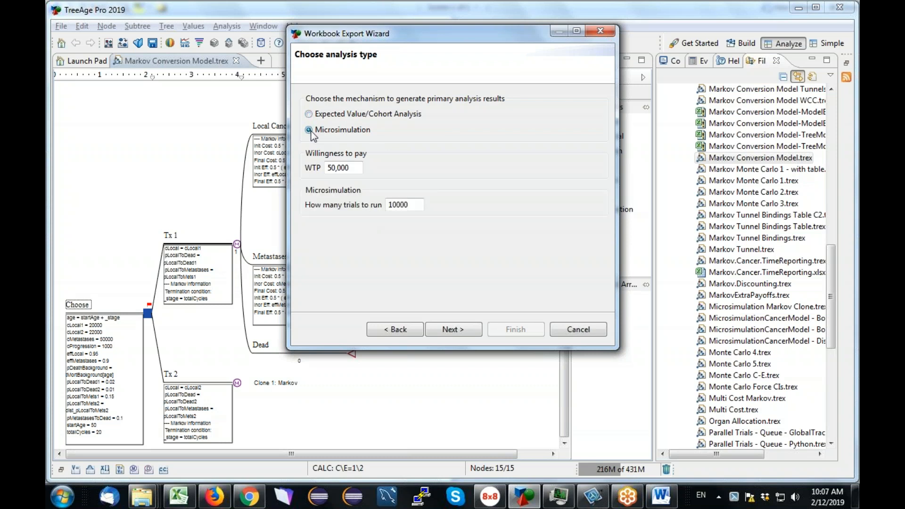
{"action": "left_click", "coordinate": [308, 115]}
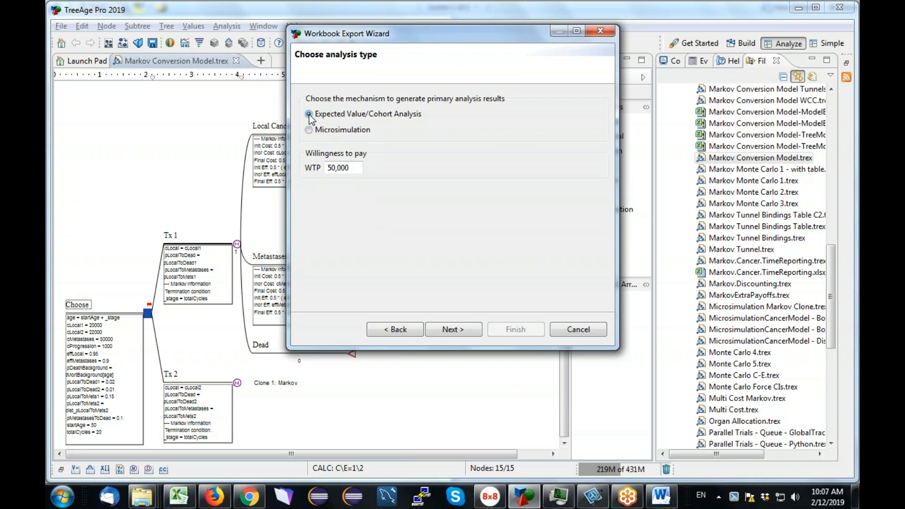
Keep the willingness to pay at 50,000 and continue to the model description page.
{"action": "left_click", "coordinate": [351, 167]}
{"action": "key", "text": "ctrl+a"}
{"action": "left_click", "coordinate": [454, 329]}
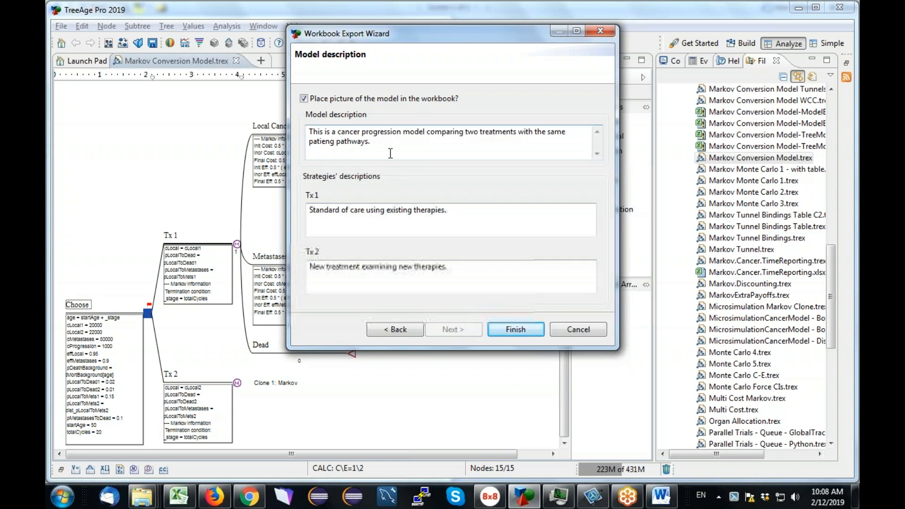
Review the model and strategy descriptions, finish the export and open the created Excel workbook.
{"action": "left_click_drag", "start_coordinate": [371, 142], "coordinate": [307, 132]}
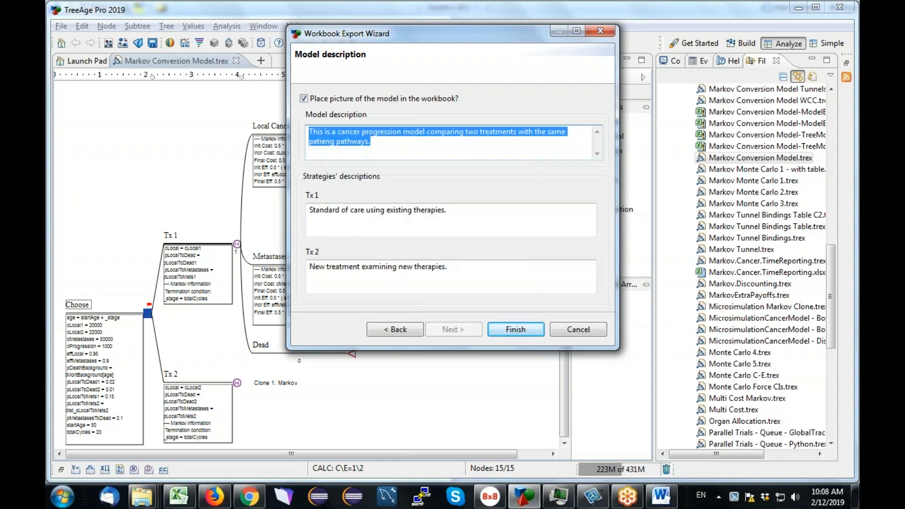
{"action": "left_click_drag", "start_coordinate": [443, 211], "coordinate": [283, 211]}
{"action": "left_click_drag", "start_coordinate": [472, 268], "coordinate": [276, 271]}
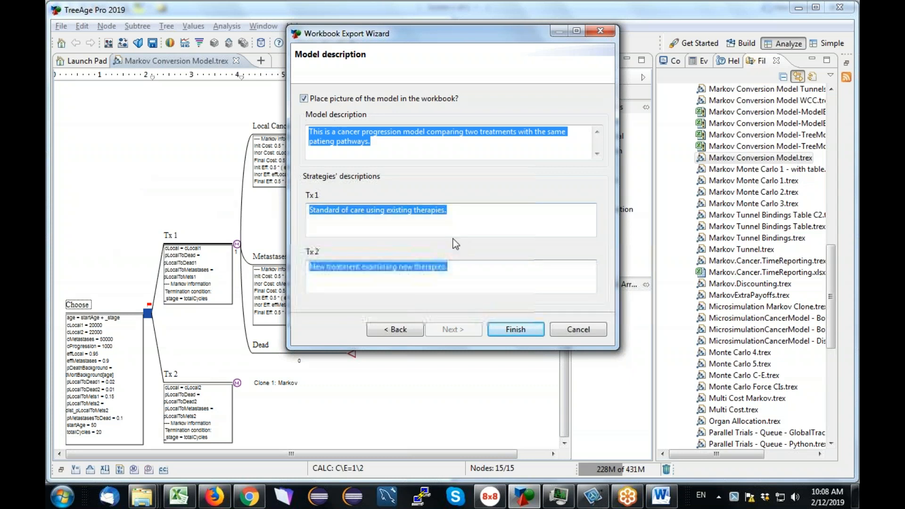
{"action": "left_click", "coordinate": [515, 329]}
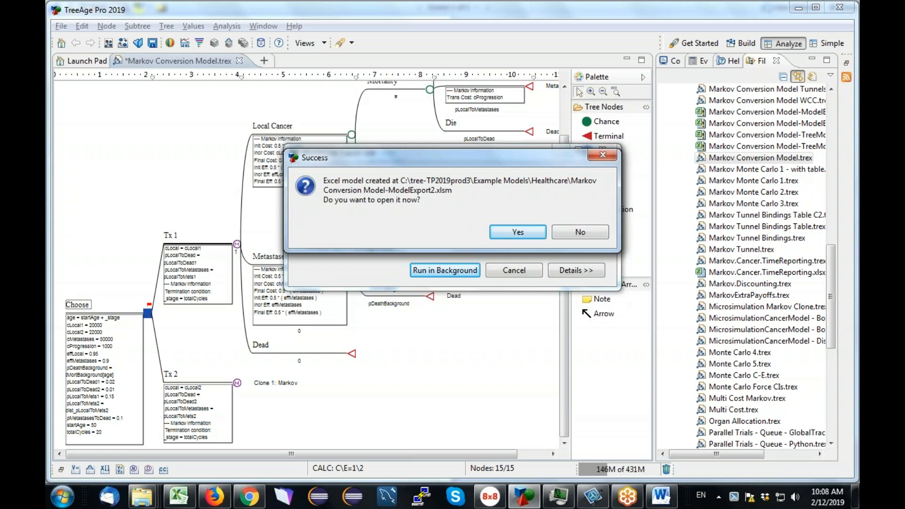
{"action": "left_click", "coordinate": [518, 232]}
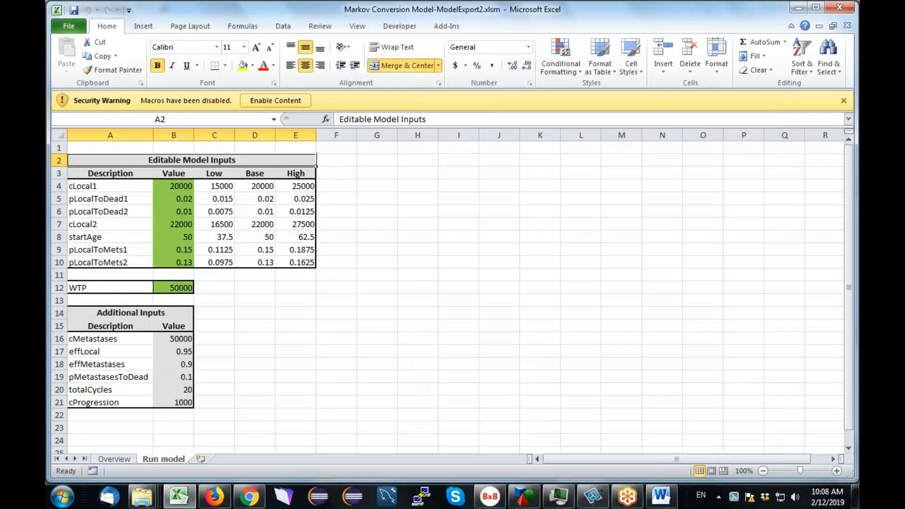
Enable the workbook's macro content and open the Overview sheet.
{"action": "left_click", "coordinate": [278, 101]}
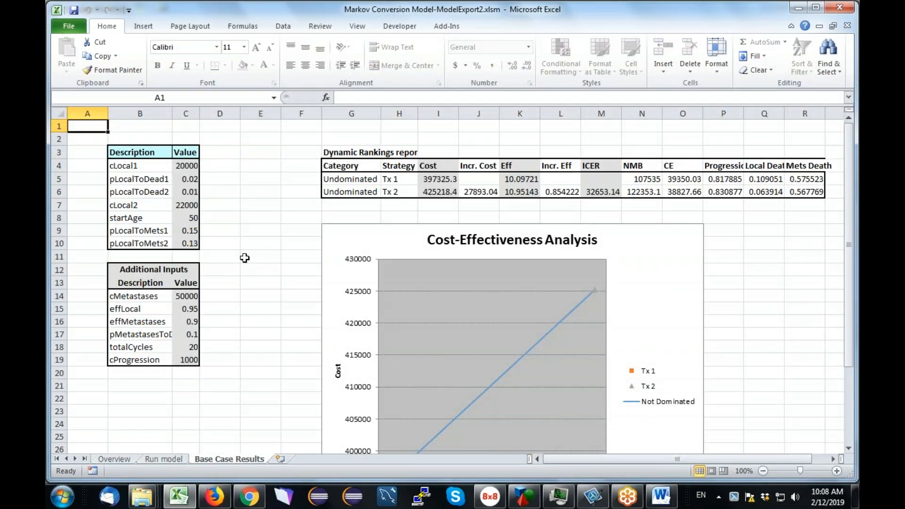
{"action": "left_click", "coordinate": [115, 459]}
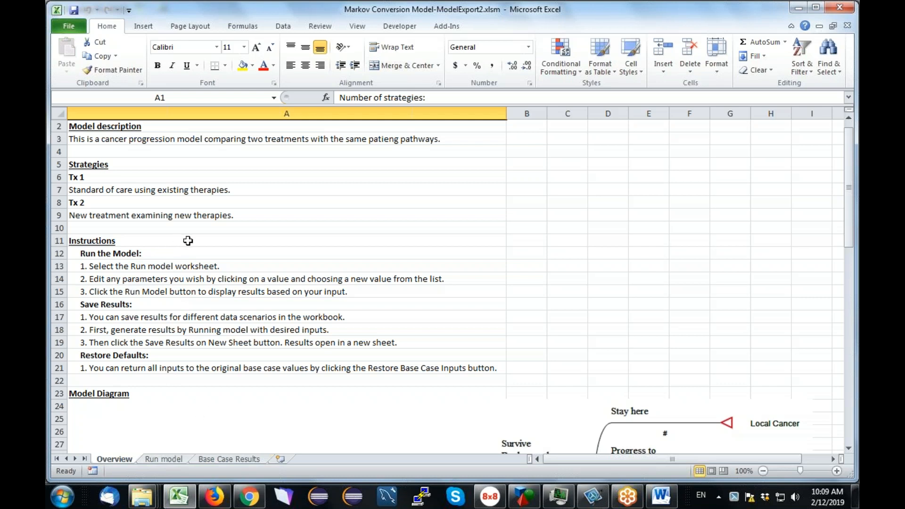
Examine the model description, strategy descriptions and model diagram on the Overview sheet.
{"action": "left_click", "coordinate": [451, 139]}
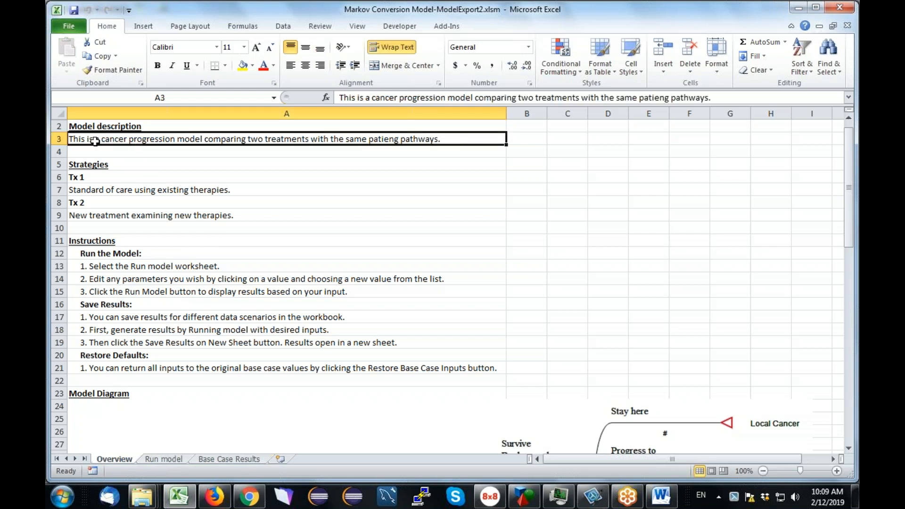
{"action": "left_click", "coordinate": [101, 188]}
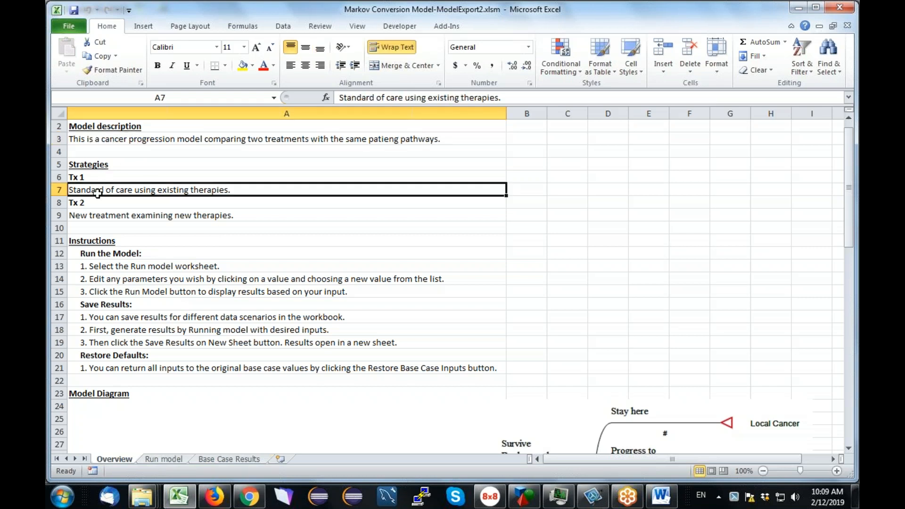
{"action": "left_click", "coordinate": [100, 215]}
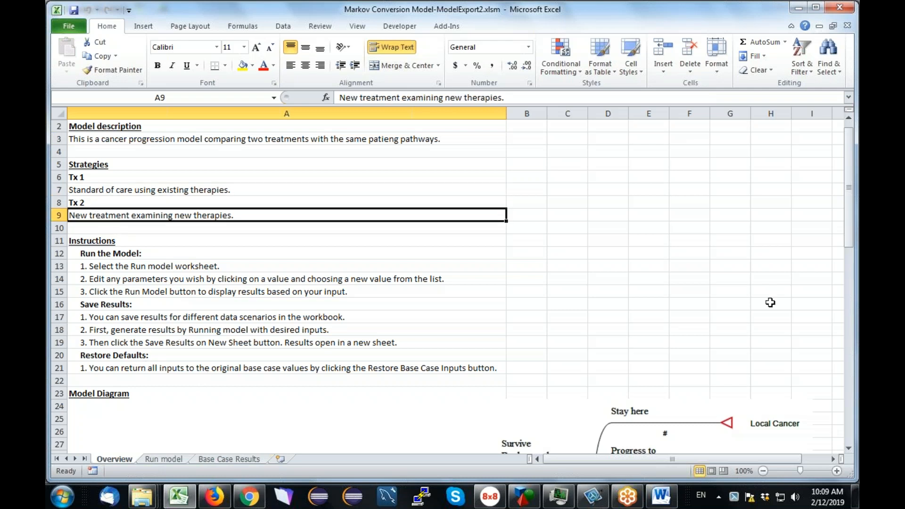
{"action": "left_click_drag", "start_coordinate": [848, 224], "coordinate": [846, 363]}
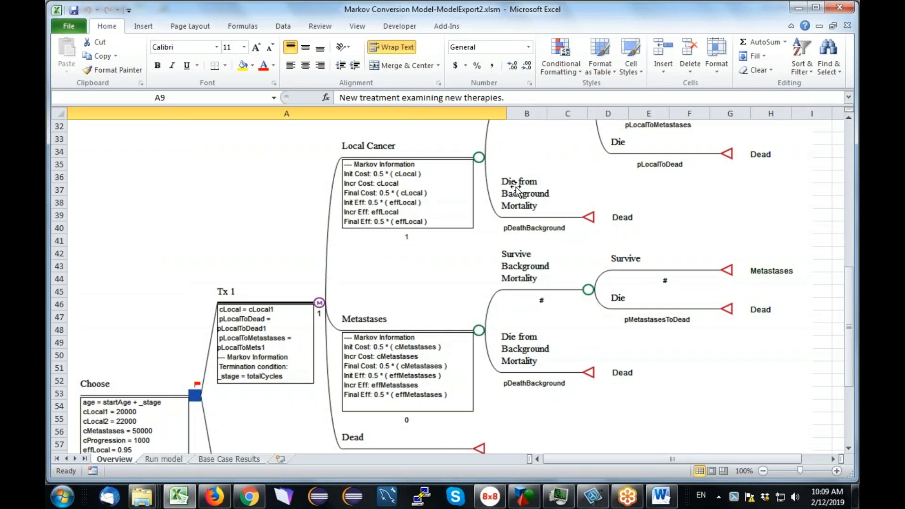
{"action": "left_click_drag", "start_coordinate": [844, 283], "coordinate": [851, 137]}
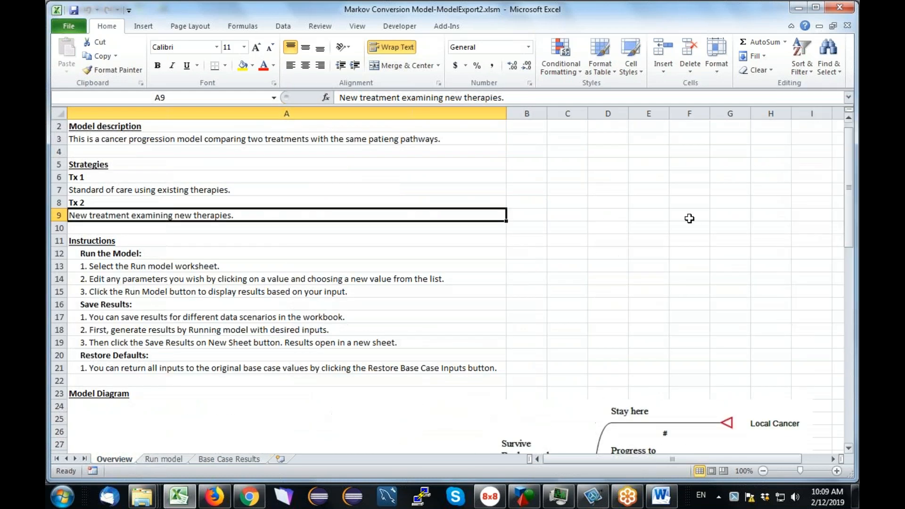
Browse the Run model and Base Case Results sheets of the workbook.
{"action": "left_click", "coordinate": [162, 459]}
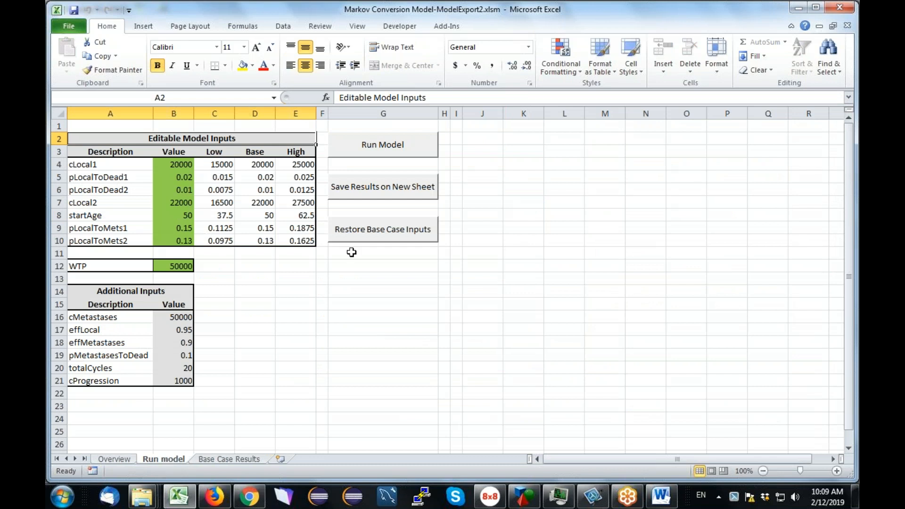
{"action": "left_click", "coordinate": [234, 459]}
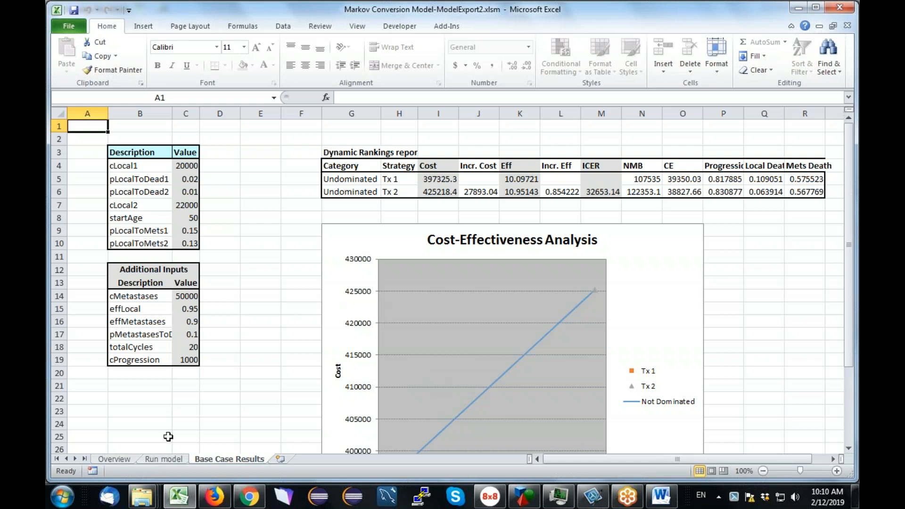
{"action": "left_click", "coordinate": [164, 459]}
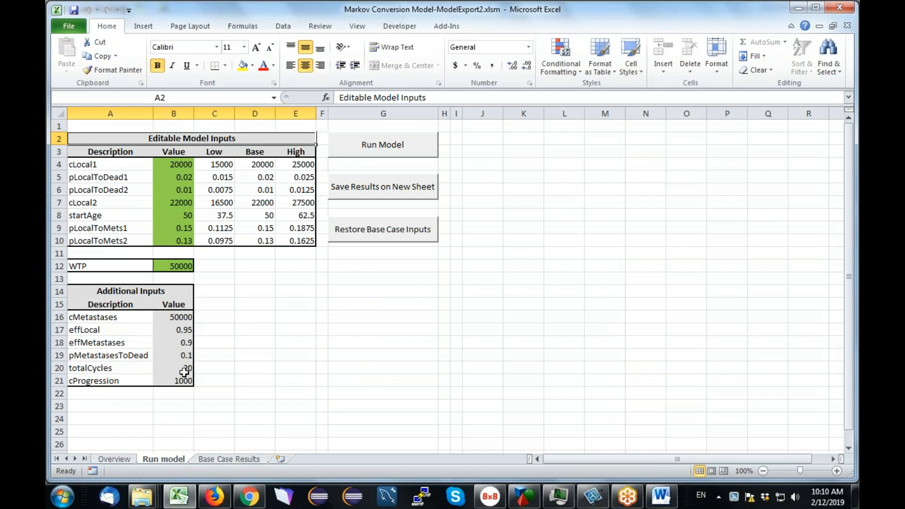
Set cLocal1 to 25000 and pLocalToDead1 to 0.025 from their value lists on the Run model sheet.
{"action": "left_click", "coordinate": [183, 165]}
{"action": "left_click", "coordinate": [200, 164]}
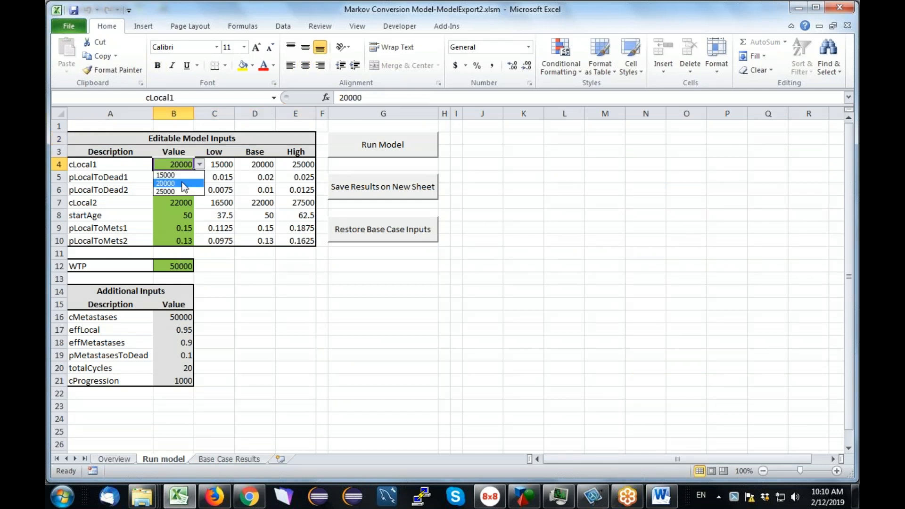
{"action": "left_click", "coordinate": [186, 191]}
{"action": "left_click", "coordinate": [186, 182]}
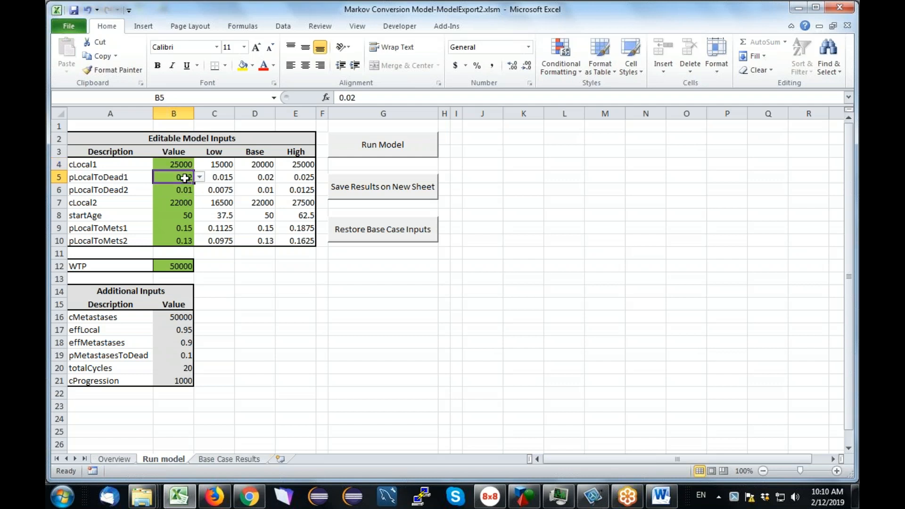
{"action": "left_click", "coordinate": [200, 178]}
{"action": "left_click", "coordinate": [181, 205]}
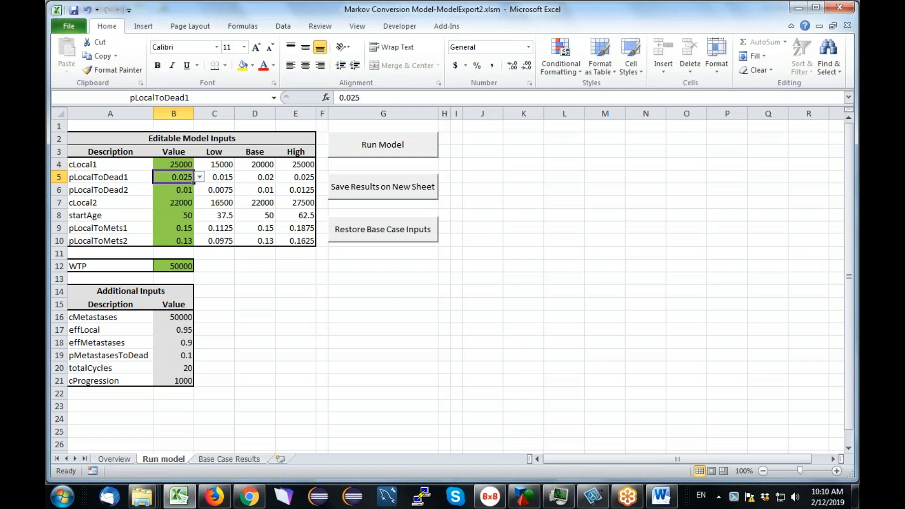
Run the model with the new inputs, review the rankings and cost-effectiveness chart, and save the results on a new sheet.
{"action": "left_click", "coordinate": [373, 155]}
{"action": "left_click_drag", "start_coordinate": [573, 459], "coordinate": [663, 461]}
{"action": "left_click_drag", "start_coordinate": [852, 333], "coordinate": [851, 347]}
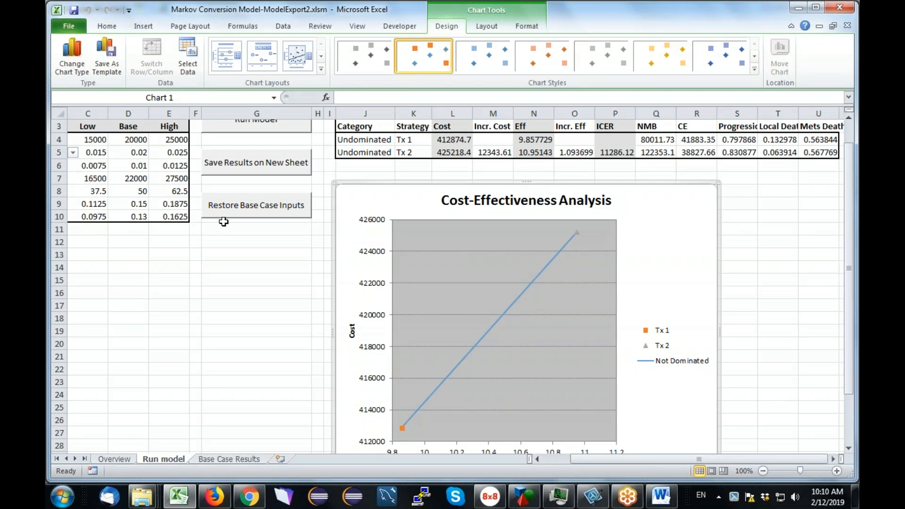
{"action": "left_click_drag", "start_coordinate": [584, 460], "coordinate": [551, 459]}
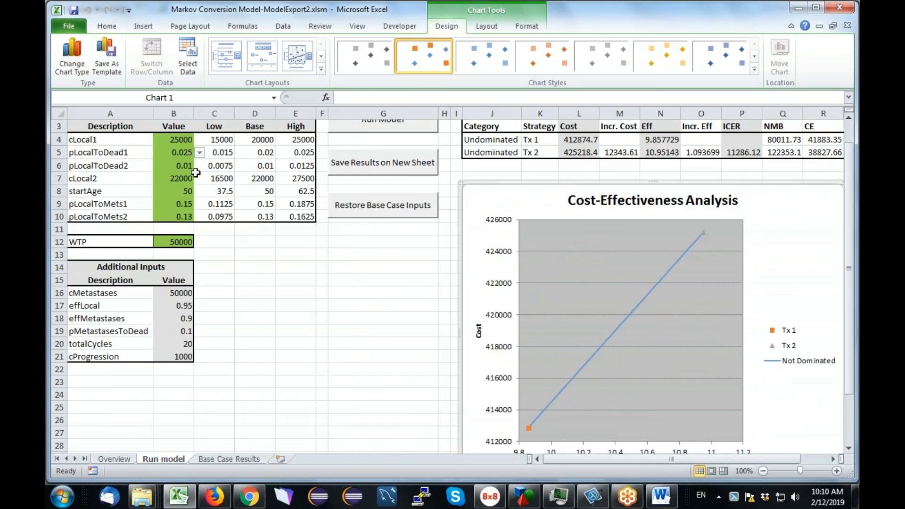
{"action": "left_click_drag", "start_coordinate": [754, 459], "coordinate": [785, 457]}
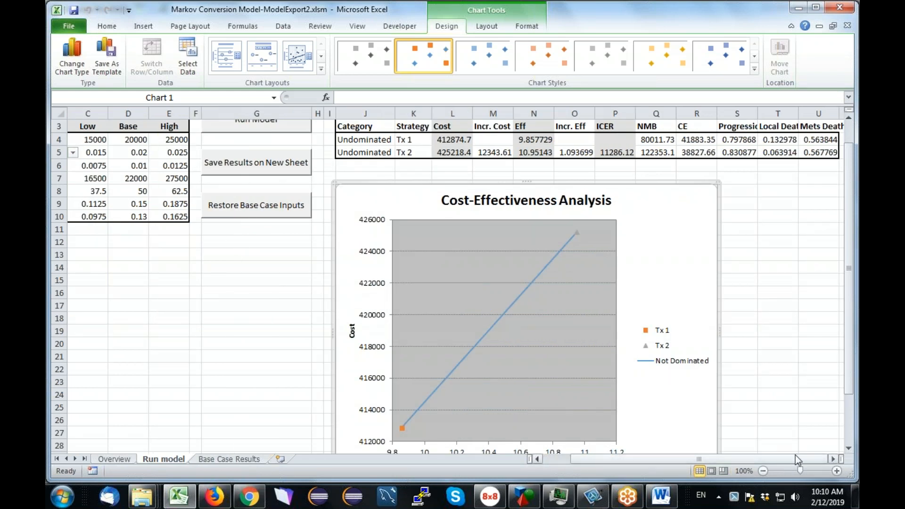
{"action": "left_click_drag", "start_coordinate": [853, 375], "coordinate": [847, 362]}
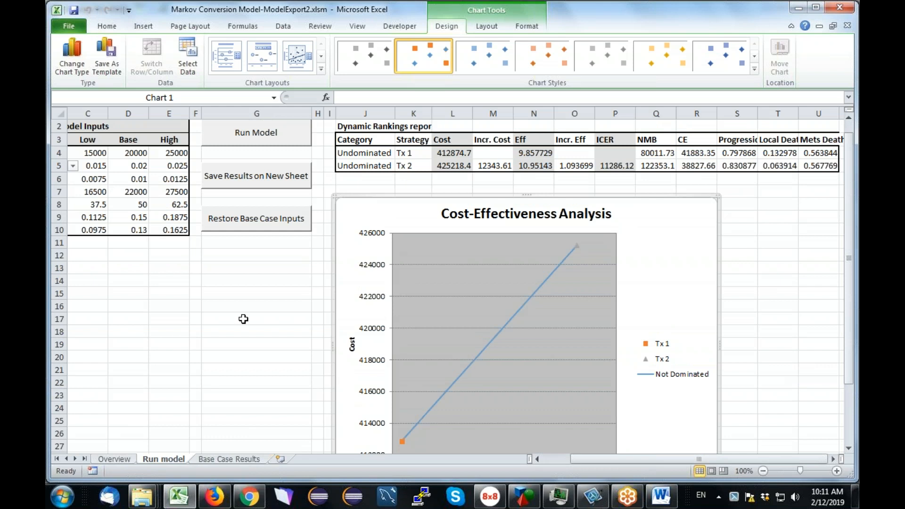
{"action": "left_click", "coordinate": [263, 186]}
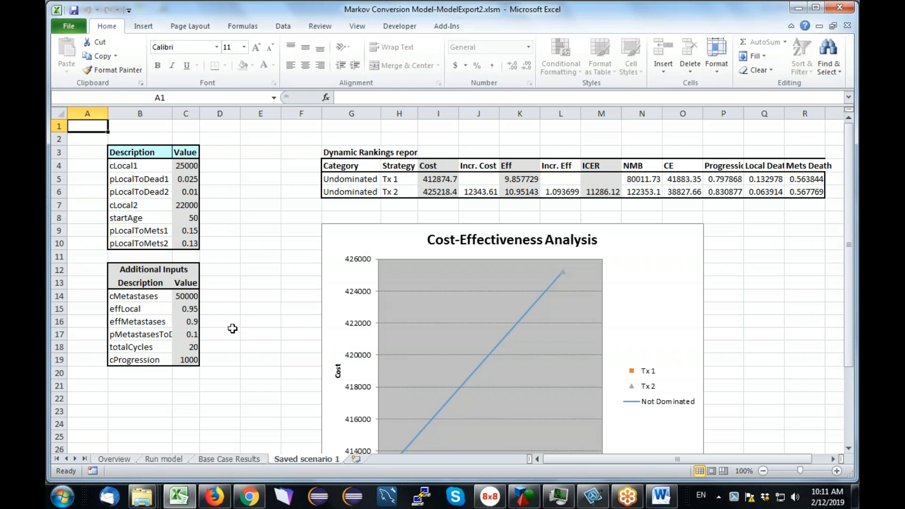
Return to the Run model sheet and restore the base case inputs.
{"action": "left_click", "coordinate": [172, 459]}
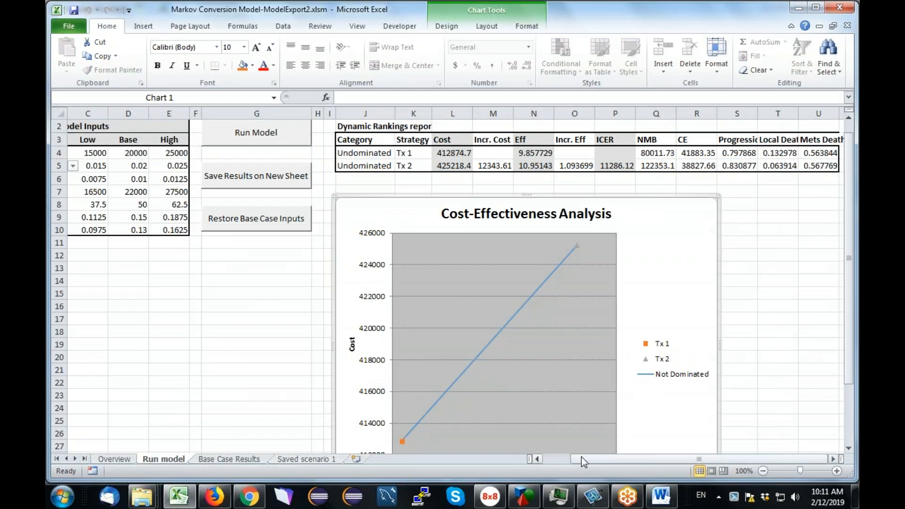
{"action": "left_click_drag", "start_coordinate": [581, 456], "coordinate": [533, 461]}
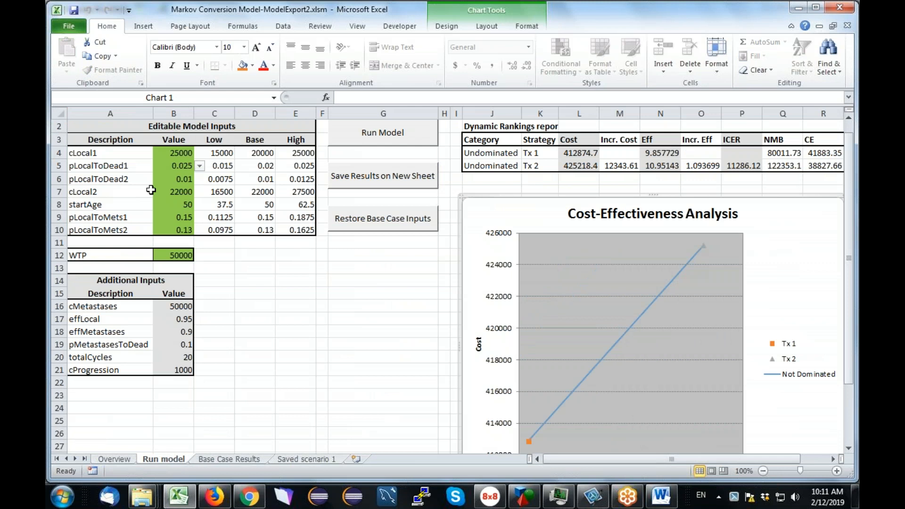
{"action": "left_click", "coordinate": [388, 220]}
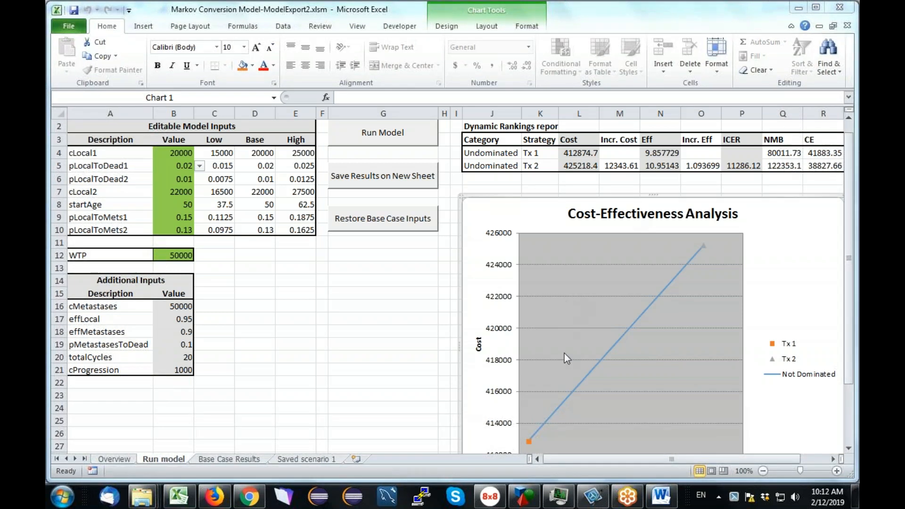
Inspect the value lists offered for cLocal1 and pLocalToDead1.
{"action": "mouse_move", "coordinate": [525, 500]}
{"action": "left_click", "coordinate": [206, 157]}
{"action": "left_click", "coordinate": [187, 153]}
{"action": "left_click", "coordinate": [201, 154]}
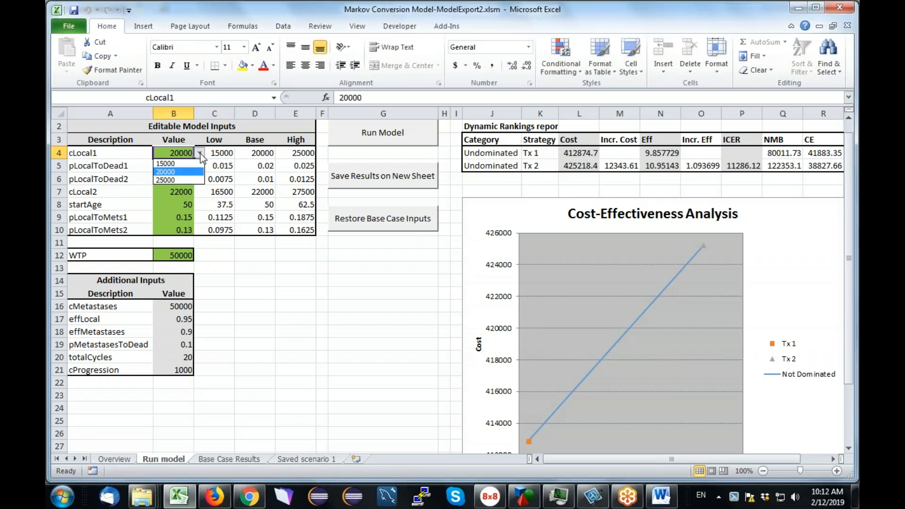
{"action": "left_click", "coordinate": [195, 169]}
{"action": "left_click", "coordinate": [196, 169]}
{"action": "left_click", "coordinate": [200, 167]}
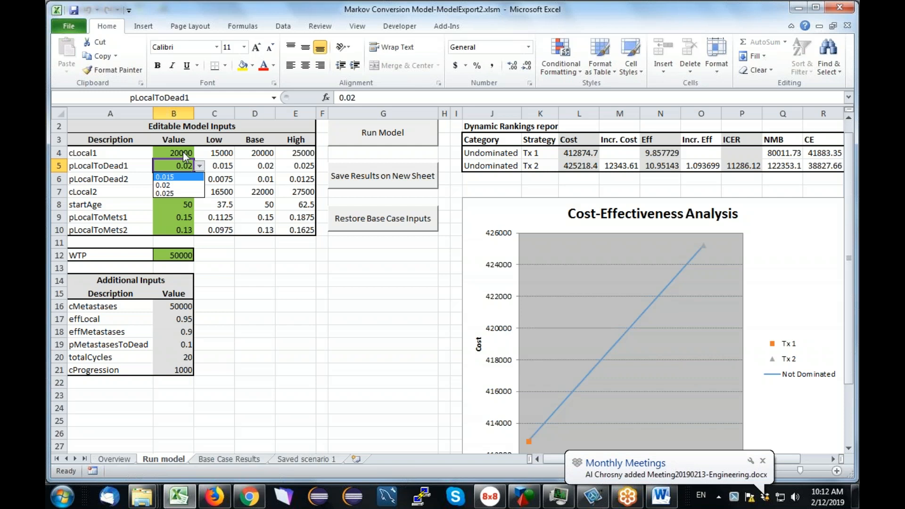
{"action": "left_click", "coordinate": [251, 294]}
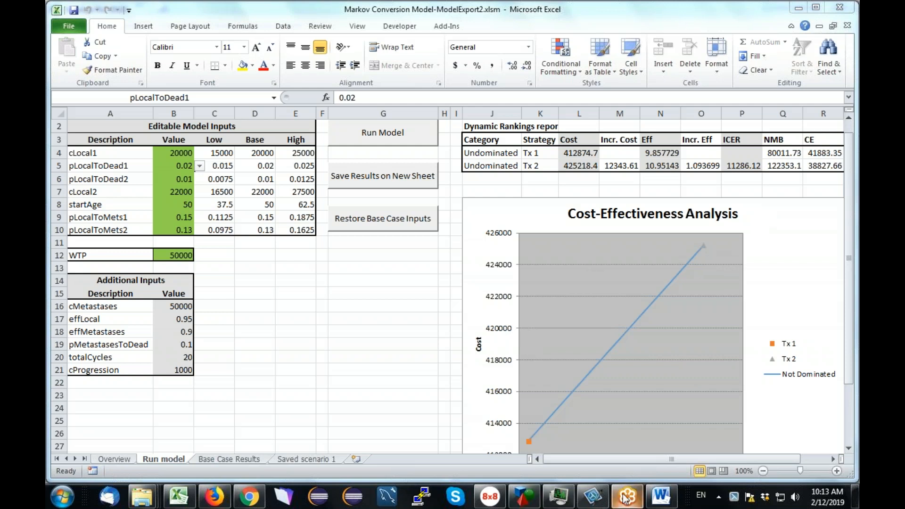
Switch to TreeAge Pro, convert the model to an Excel model with a single sheet per strategy, and open it.
{"action": "mouse_move", "coordinate": [527, 500]}
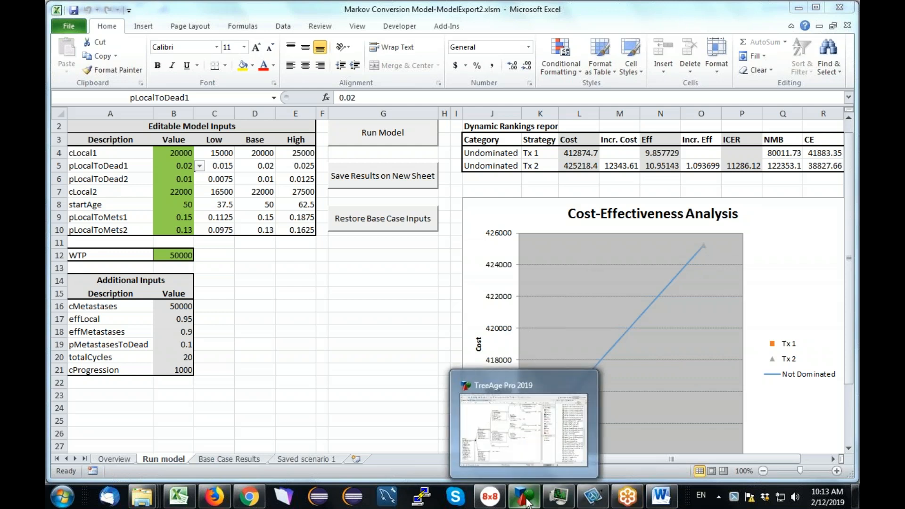
{"action": "left_click", "coordinate": [527, 502]}
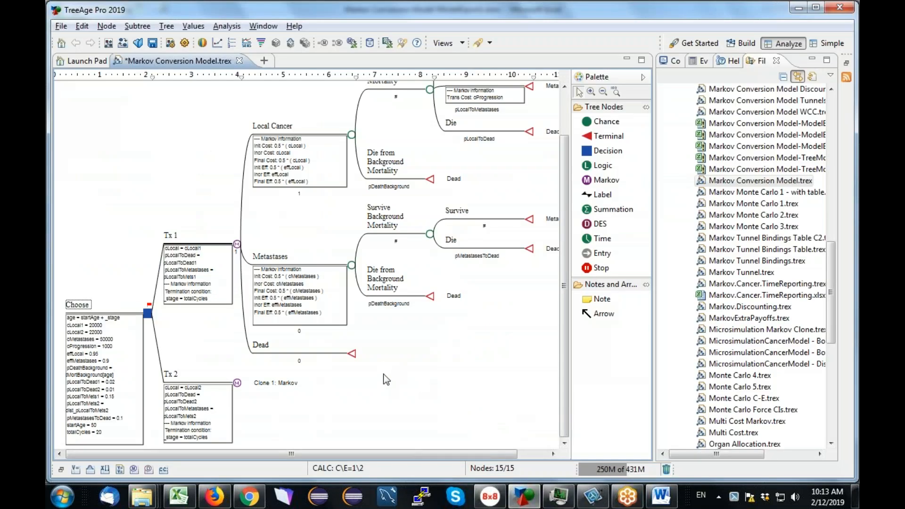
{"action": "left_click", "coordinate": [65, 29]}
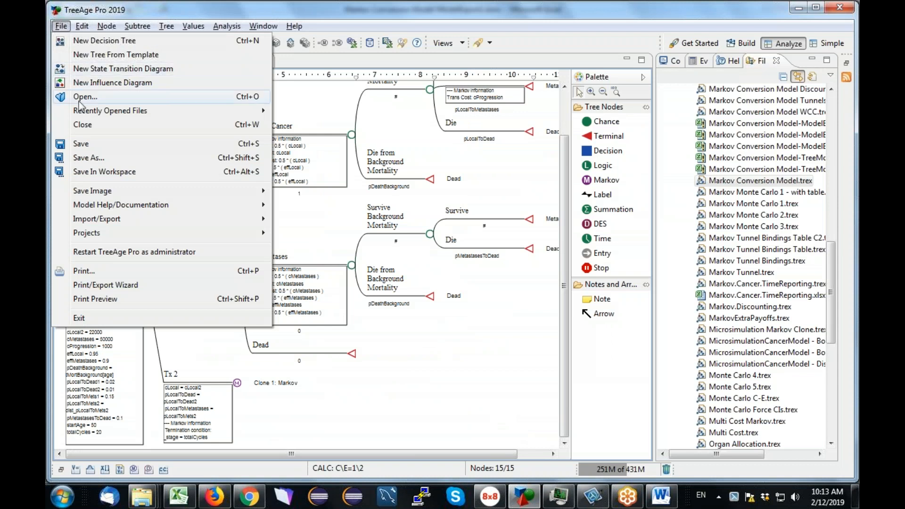
{"action": "mouse_move", "coordinate": [104, 223]}
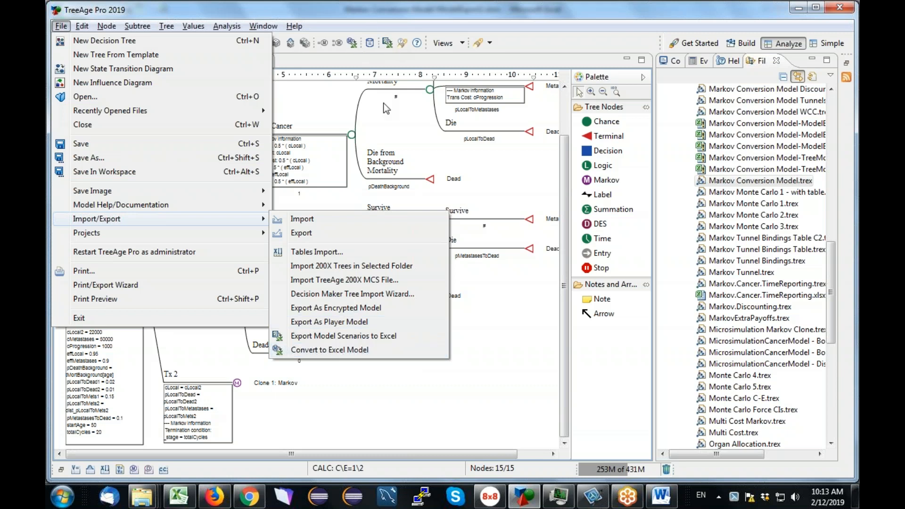
{"action": "left_click", "coordinate": [363, 349]}
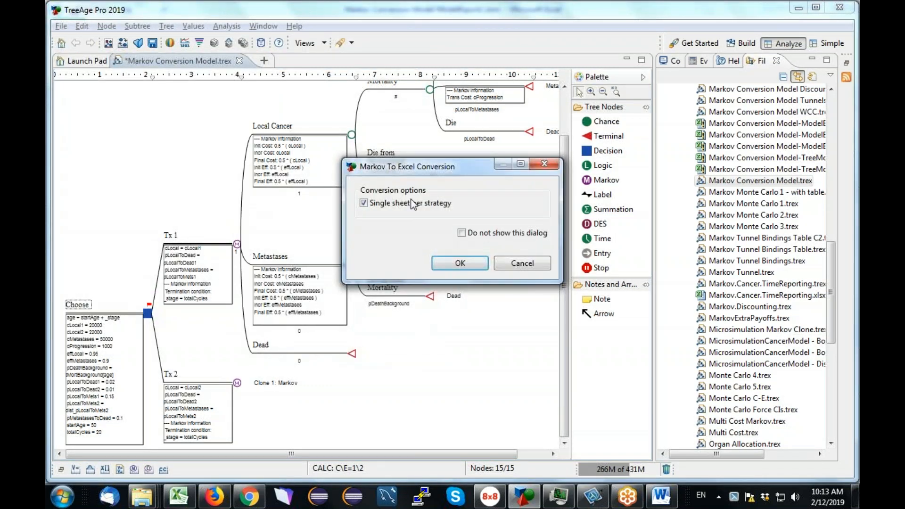
{"action": "left_click", "coordinate": [460, 264]}
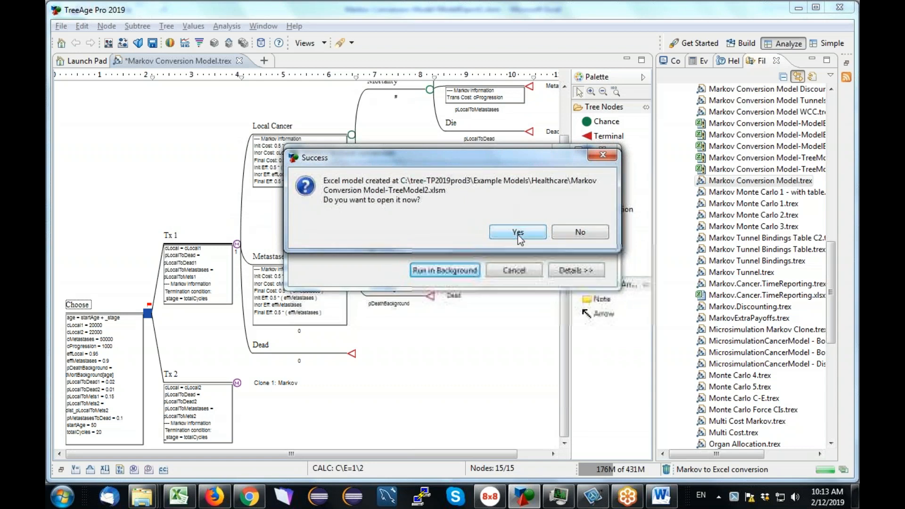
{"action": "left_click", "coordinate": [518, 232]}
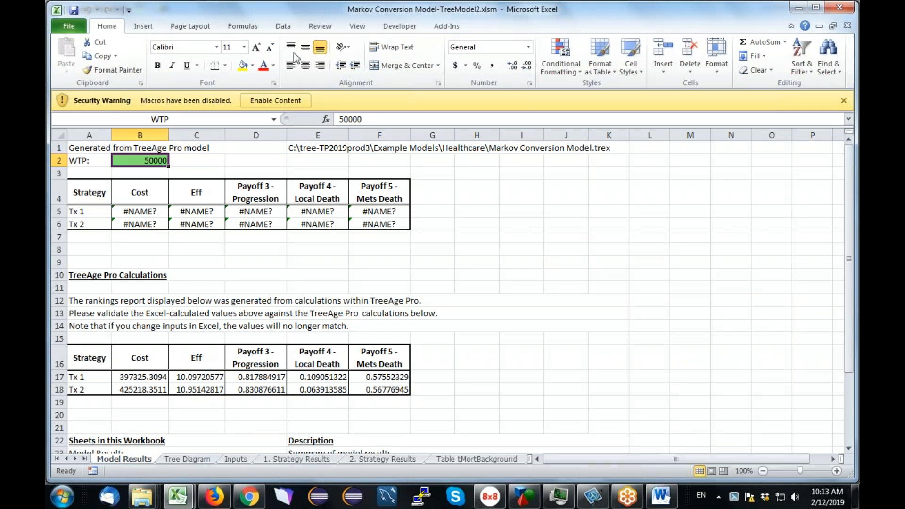
Enable macro content in the new workbook and open its Inputs sheet.
{"action": "left_click", "coordinate": [275, 101]}
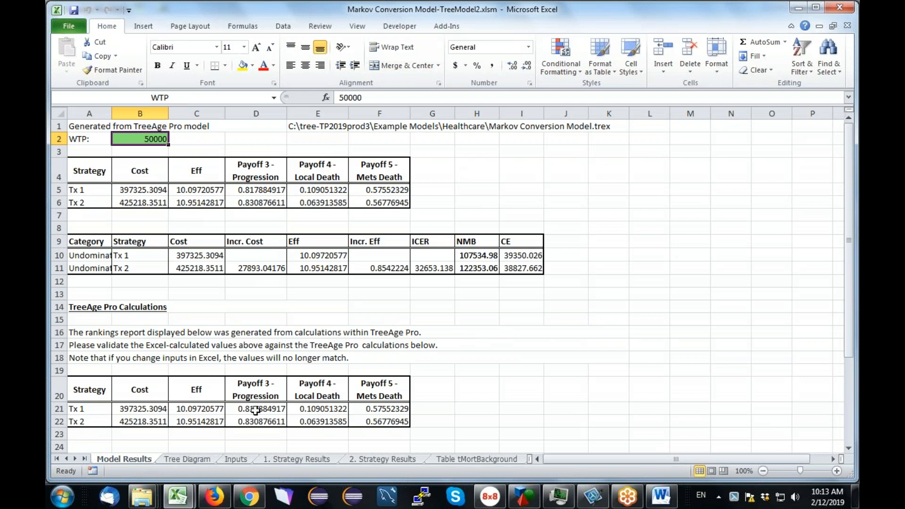
{"action": "left_click", "coordinate": [238, 459]}
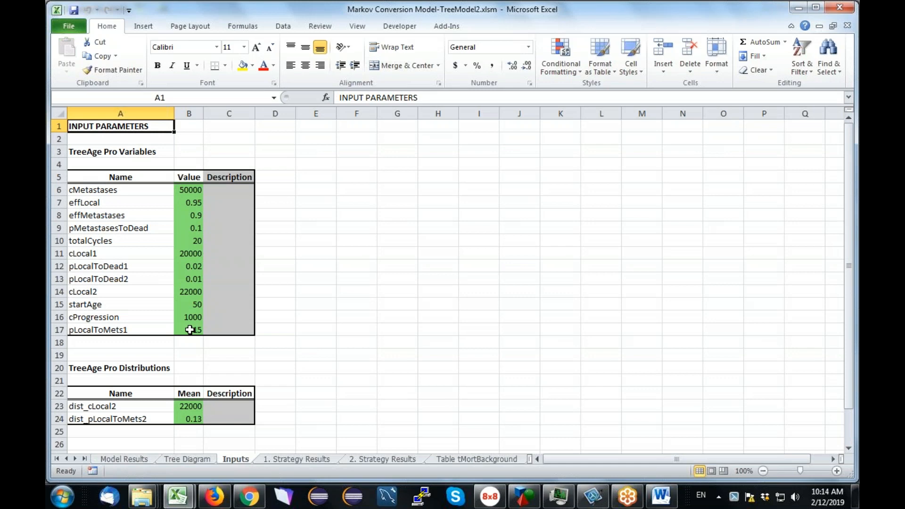
Examine the strategy results sheets and trace the transition cell formulas back to the Inputs sheet parameters.
{"action": "left_click", "coordinate": [301, 460]}
{"action": "left_click", "coordinate": [360, 459]}
{"action": "left_click", "coordinate": [312, 460]}
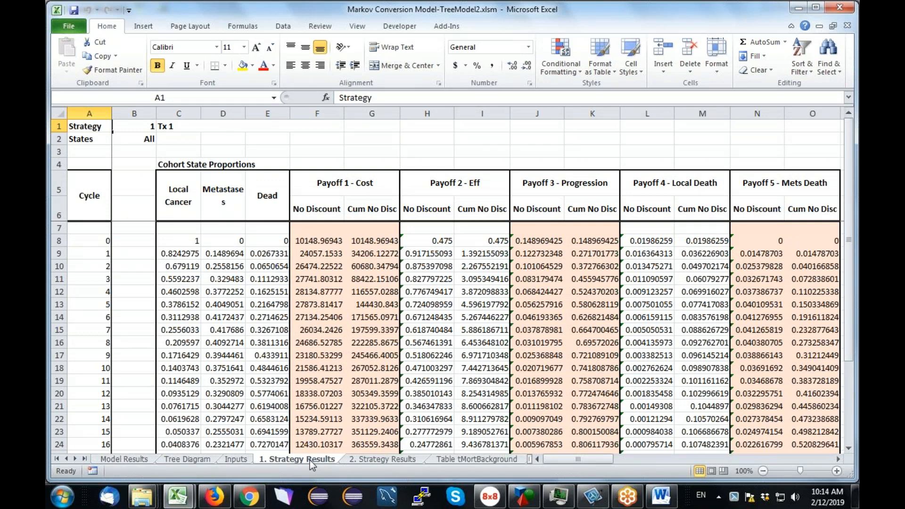
{"action": "left_click_drag", "start_coordinate": [615, 458], "coordinate": [672, 462]}
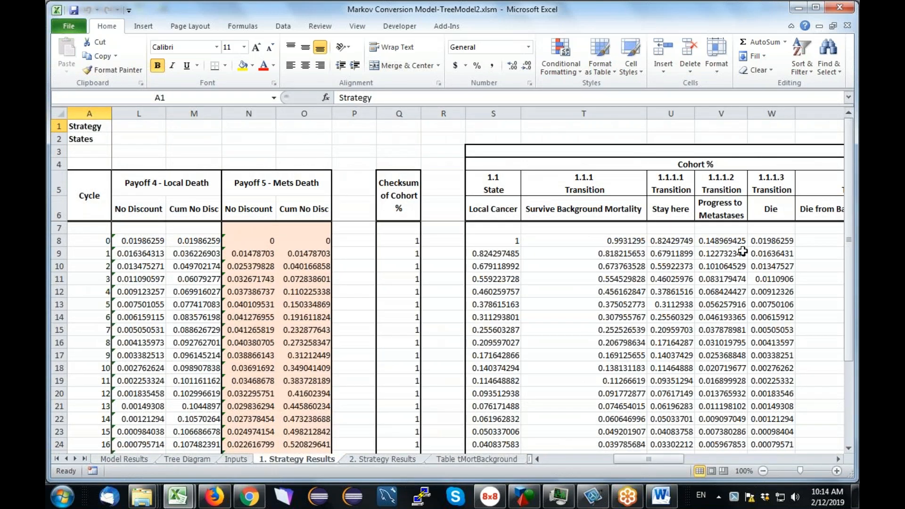
{"action": "left_click", "coordinate": [721, 242]}
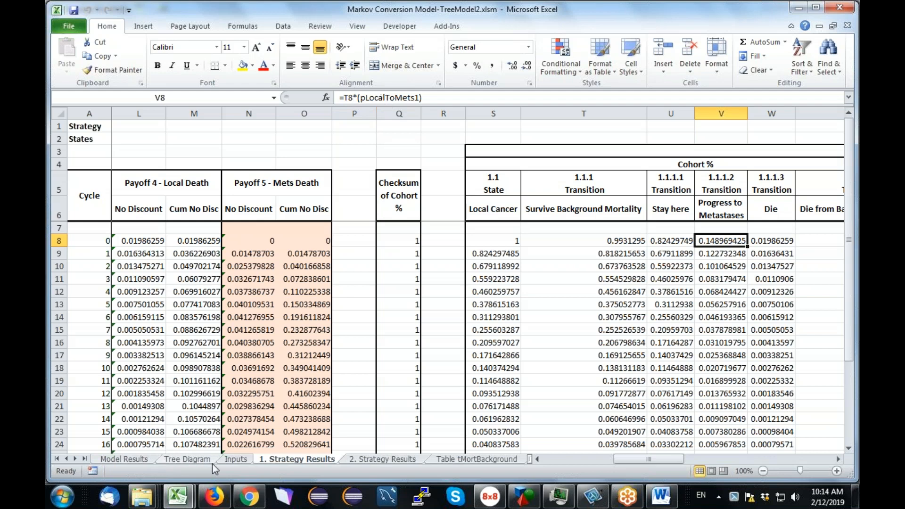
{"action": "left_click", "coordinate": [235, 460]}
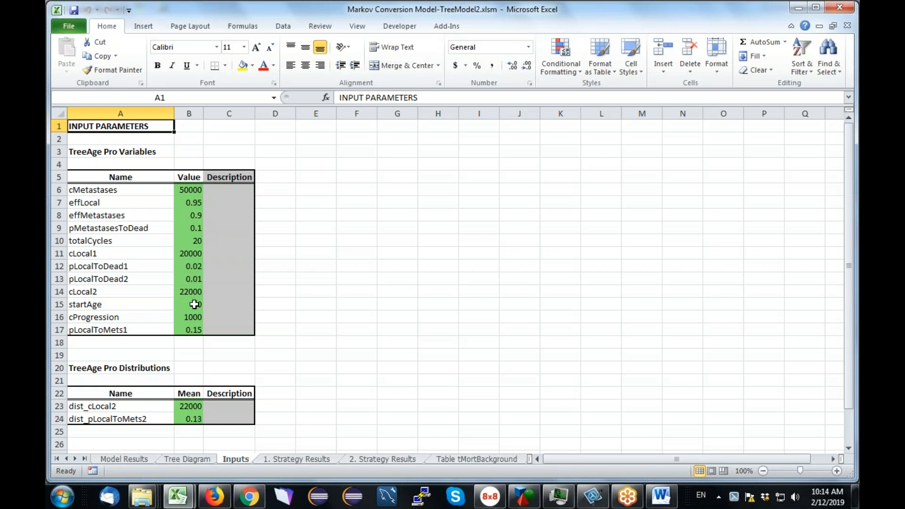
{"action": "left_click", "coordinate": [187, 332]}
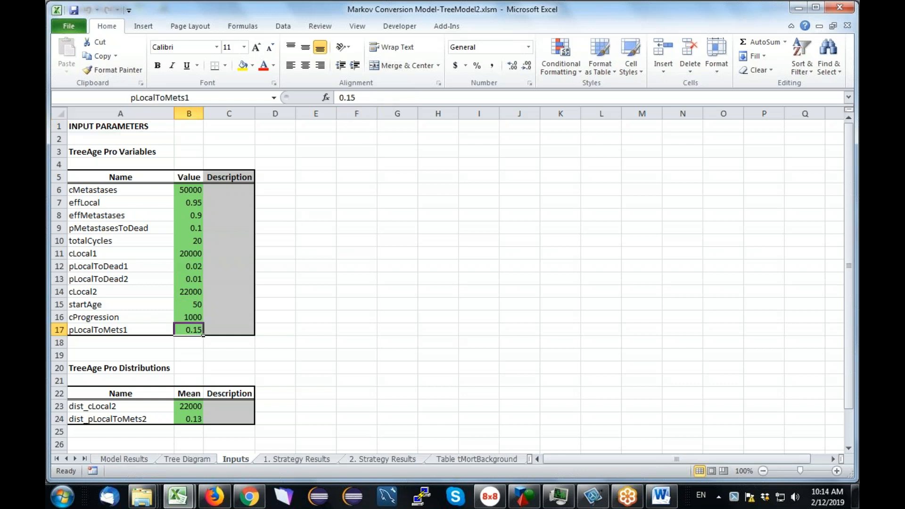
{"action": "left_click", "coordinate": [315, 460]}
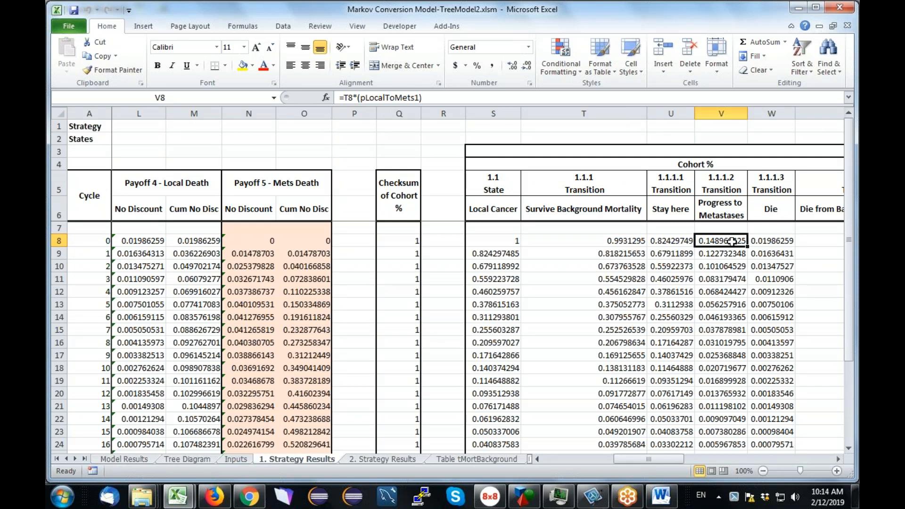
{"action": "left_click", "coordinate": [622, 243]}
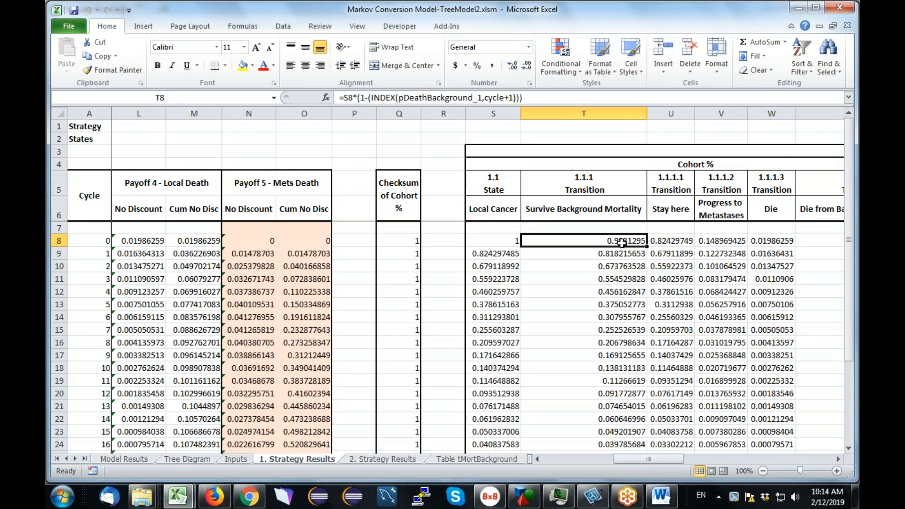
Compare the Local Cancer branches of the tree in TreeAge Pro with the strategy results columns, including the cost columns.
{"action": "key", "text": "alt+Tab"}
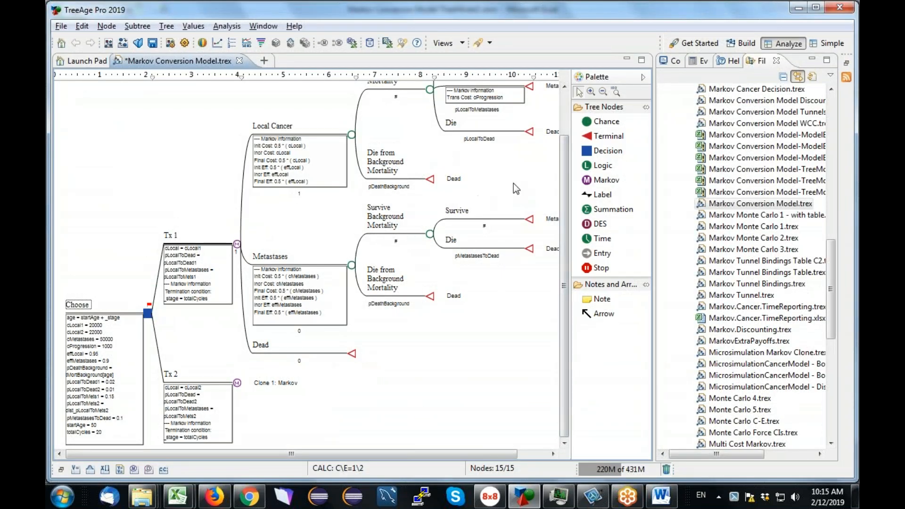
{"action": "left_click_drag", "start_coordinate": [566, 170], "coordinate": [565, 125]}
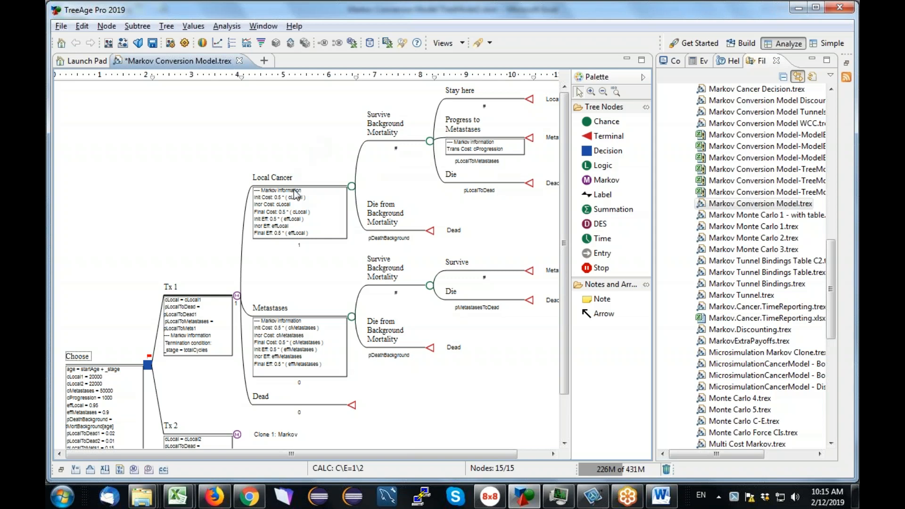
{"action": "key", "text": "alt+Tab"}
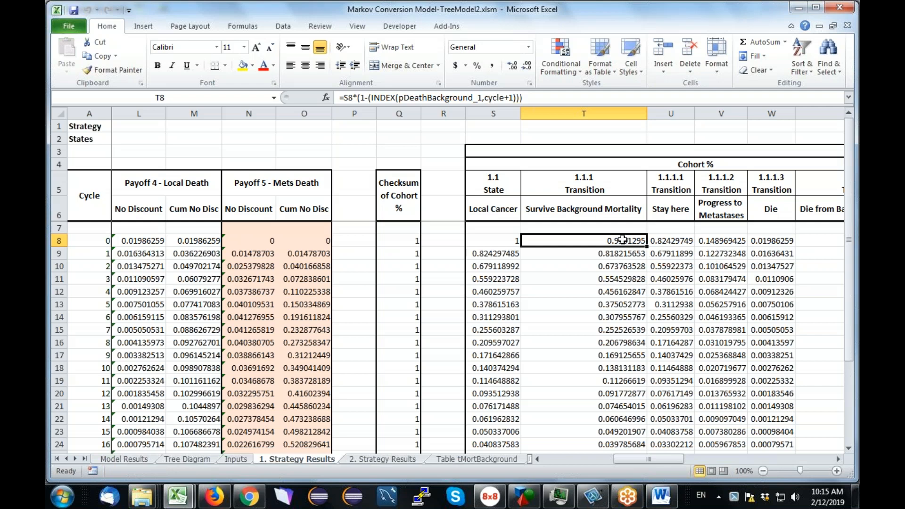
{"action": "key", "text": "Right"}
{"action": "key", "text": "Right"}
{"action": "key", "text": "Right"}
{"action": "key", "text": "Right"}
{"action": "key", "text": "Right"}
{"action": "key", "text": "Right"}
{"action": "key", "text": "Right"}
{"action": "key", "text": "Right"}
{"action": "key", "text": "Right"}
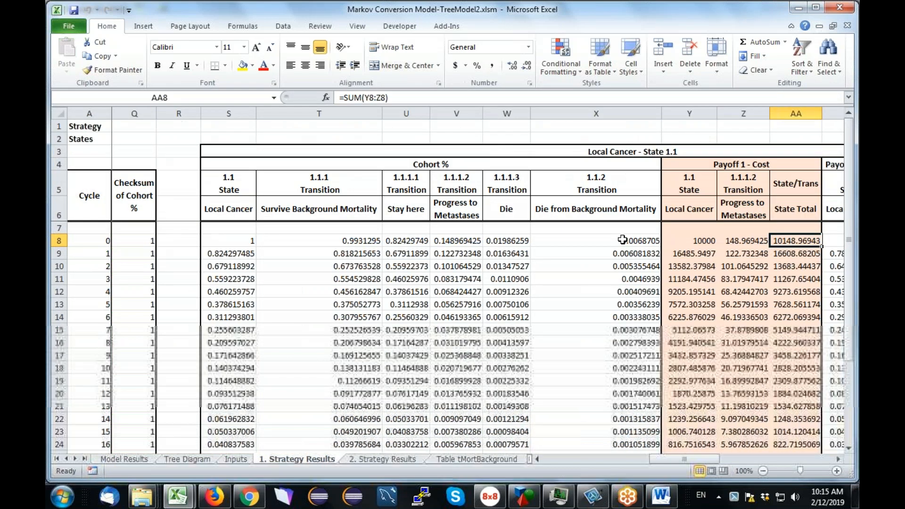
Inspect the cost payoff cells for the Progress to Metastases transition and compare them with that node in the TreeAge tree.
{"action": "key", "text": "Right"}
{"action": "key", "text": "Right"}
{"action": "key", "text": "Left"}
{"action": "key", "text": "Left"}
{"action": "key", "text": "Left"}
{"action": "key", "text": "Left"}
{"action": "key", "text": "Left"}
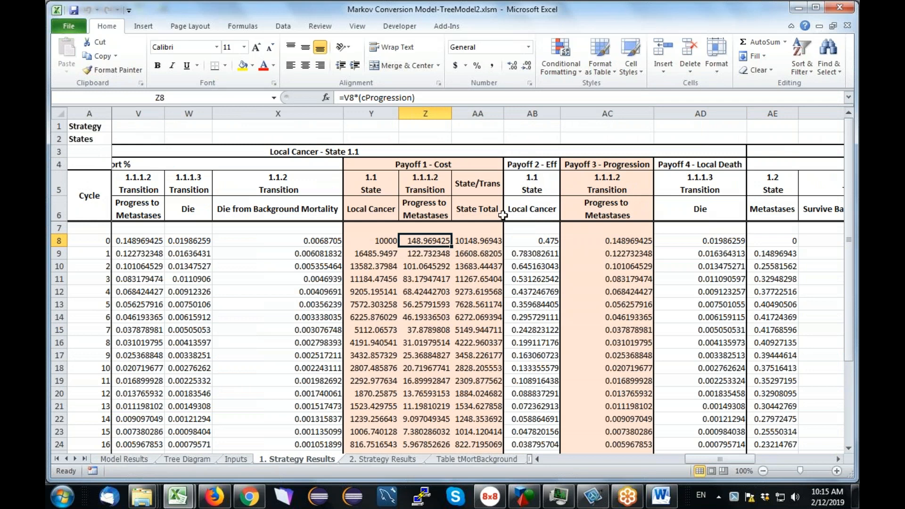
{"action": "key", "text": "alt+Tab"}
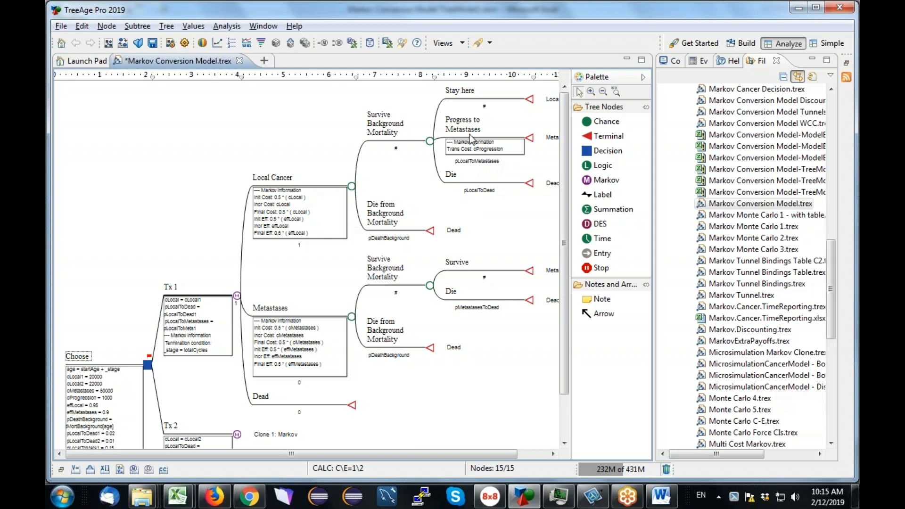
{"action": "key", "text": "alt+Tab"}
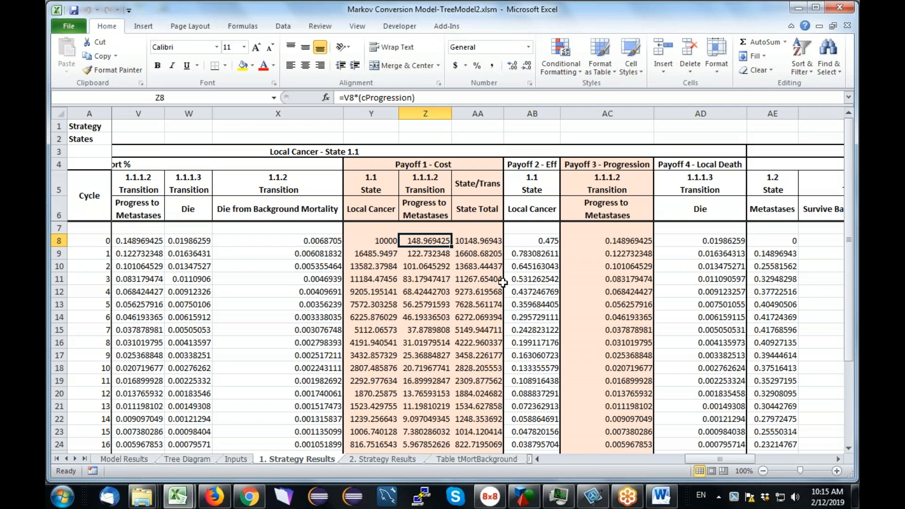
Examine the cohort state proportions and the payoff totals row for Tx 1 on the strategy results sheet.
{"action": "left_click", "coordinate": [483, 283]}
{"action": "key", "text": "Left"}
{"action": "key", "text": "Left"}
{"action": "key", "text": "Left"}
{"action": "key", "text": "Left"}
{"action": "key", "text": "Left"}
{"action": "key", "text": "Left"}
{"action": "key", "text": "Left"}
{"action": "key", "text": "Left"}
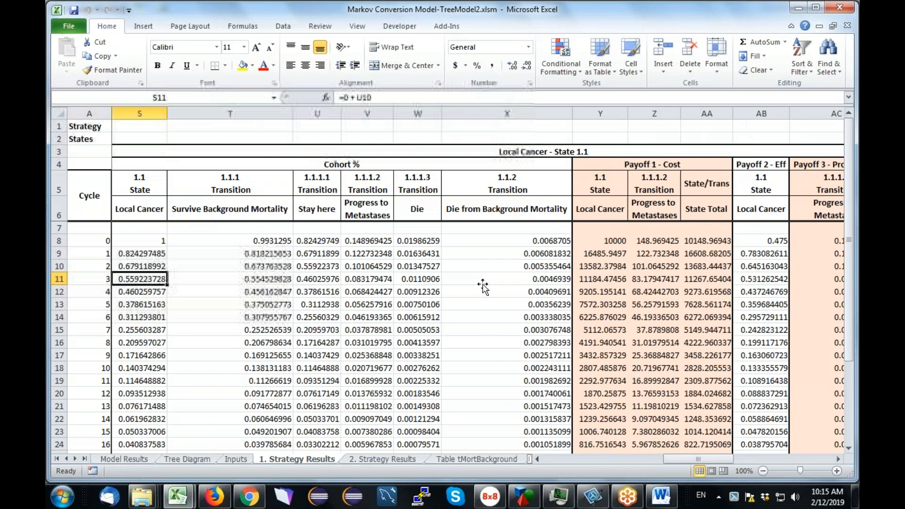
{"action": "key", "text": "Left"}
{"action": "key", "text": "Left"}
{"action": "key", "text": "Left"}
{"action": "key", "text": "Left"}
{"action": "key", "text": "Left"}
{"action": "key", "text": "Left"}
{"action": "key", "text": "Left"}
{"action": "key", "text": "Left"}
{"action": "key", "text": "Left"}
{"action": "key", "text": "Left"}
{"action": "key", "text": "Left"}
{"action": "key", "text": "Left"}
{"action": "key", "text": "Left"}
{"action": "key", "text": "Left"}
{"action": "key", "text": "Left"}
{"action": "key", "text": "Left"}
{"action": "key", "text": "Left"}
{"action": "key", "text": "Left"}
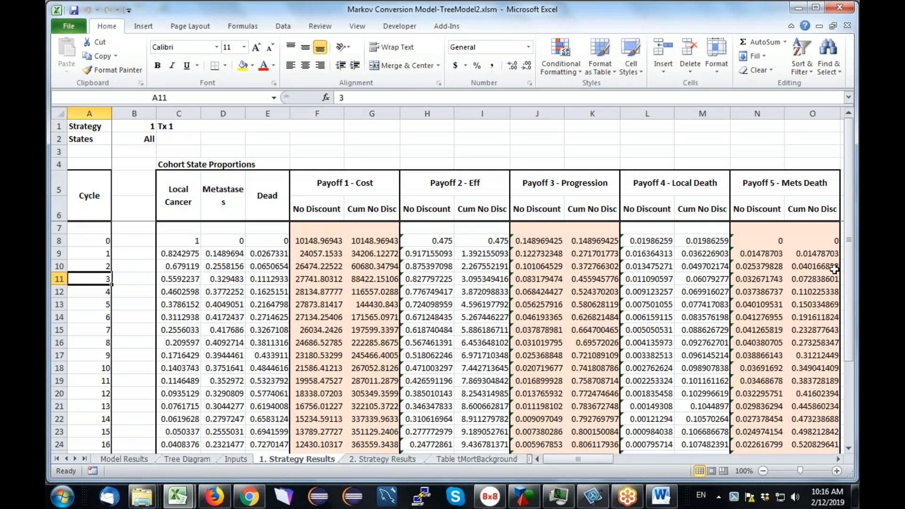
{"action": "left_click_drag", "start_coordinate": [851, 278], "coordinate": [848, 384]}
{"action": "left_click", "coordinate": [369, 444]}
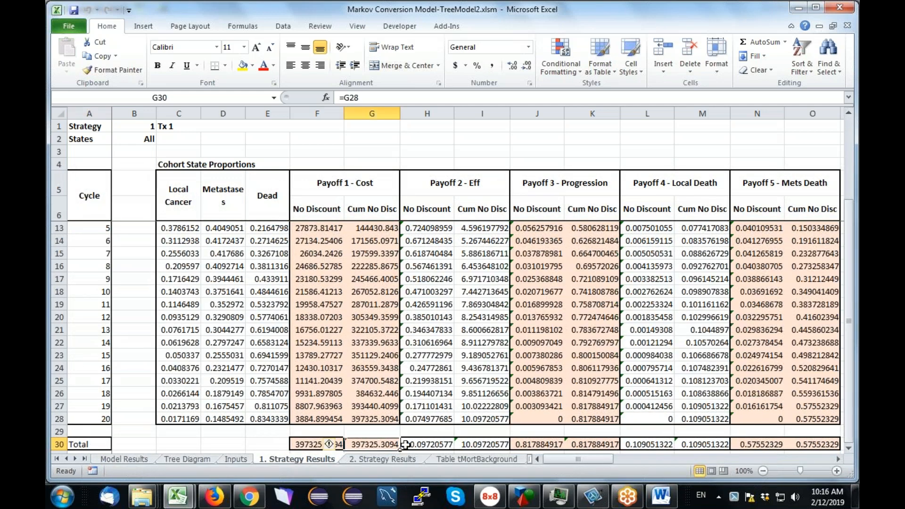
{"action": "left_click", "coordinate": [478, 444]}
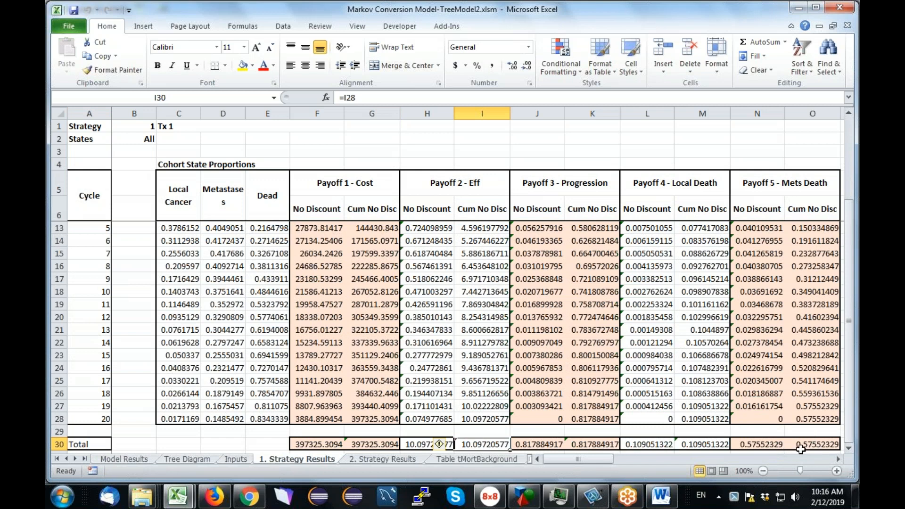
{"action": "left_click", "coordinate": [374, 442]}
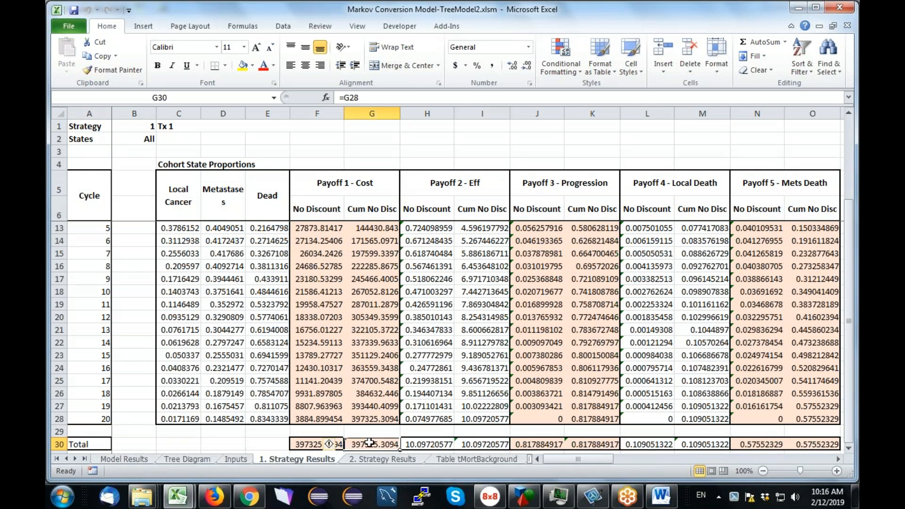
{"action": "left_click", "coordinate": [493, 445]}
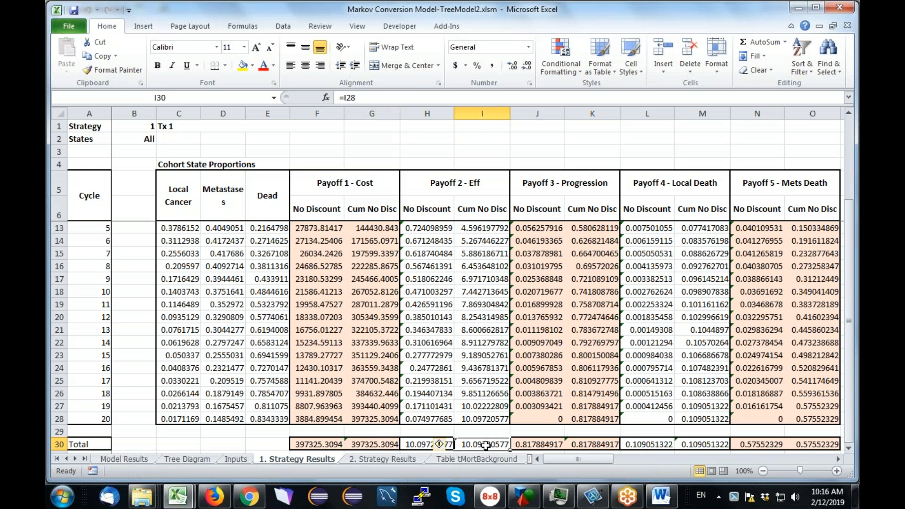
Review the Model Results sheet's strategy costs, effectiveness and ICER figures, and return to the first strategy results sheet.
{"action": "left_click", "coordinate": [141, 461]}
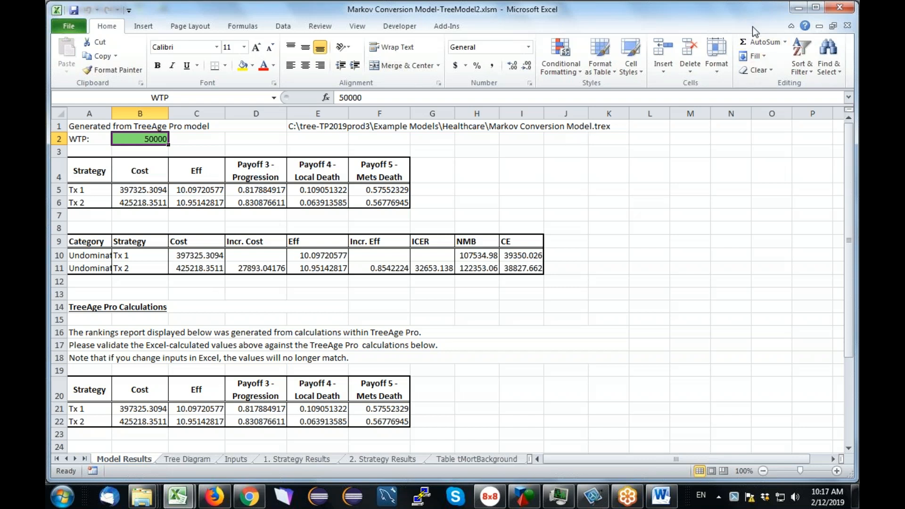
{"action": "left_click", "coordinate": [798, 9]}
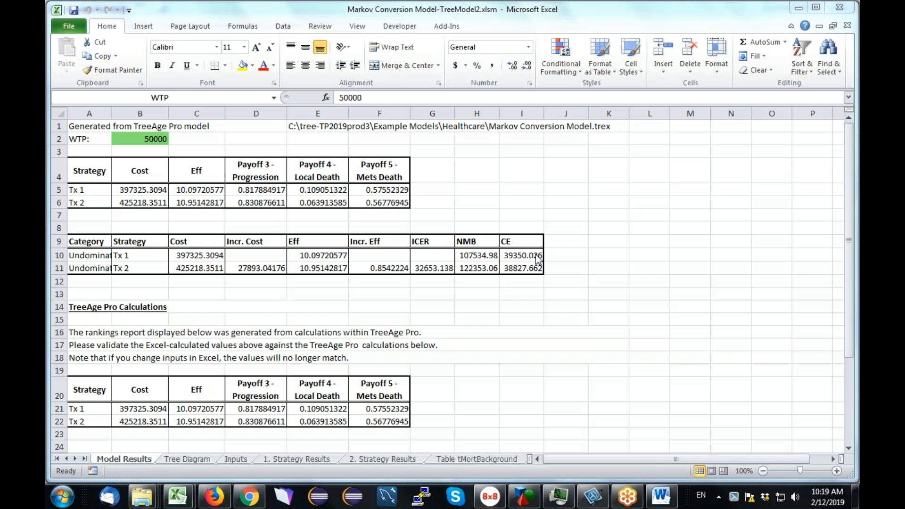
{"action": "left_click", "coordinate": [314, 459]}
{"action": "left_click", "coordinate": [314, 458]}
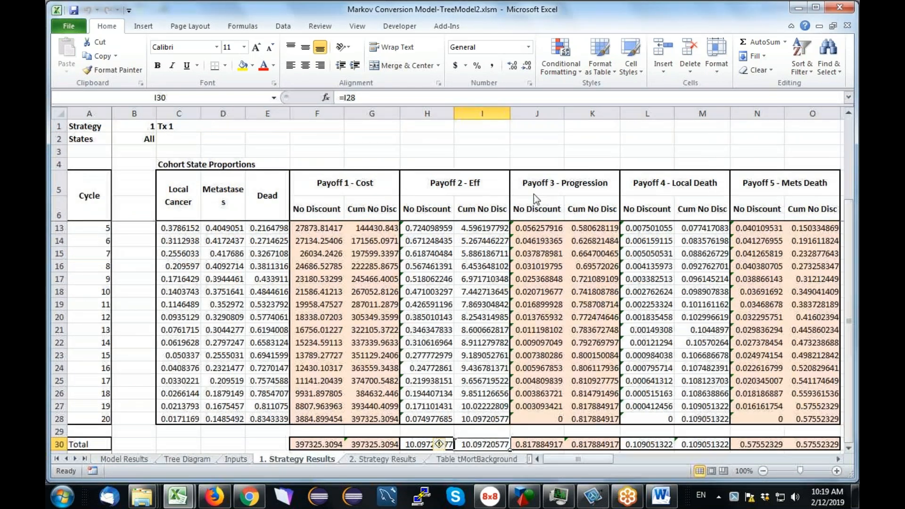